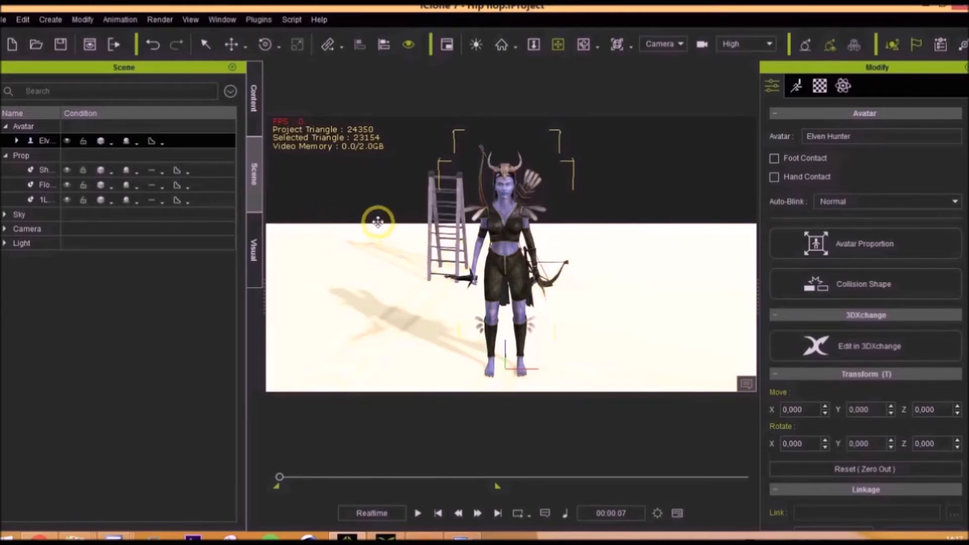
- Check the custom Motion content, then switch to File Explorer and copy the EA_combat_mode motion file from the Elven Assasin folder
click(253, 112)
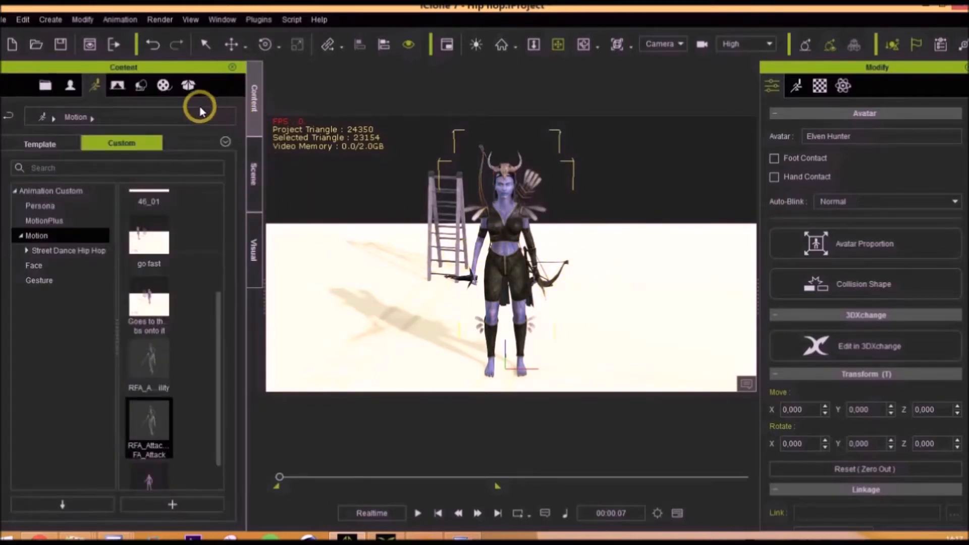
drag(218, 341, 236, 251)
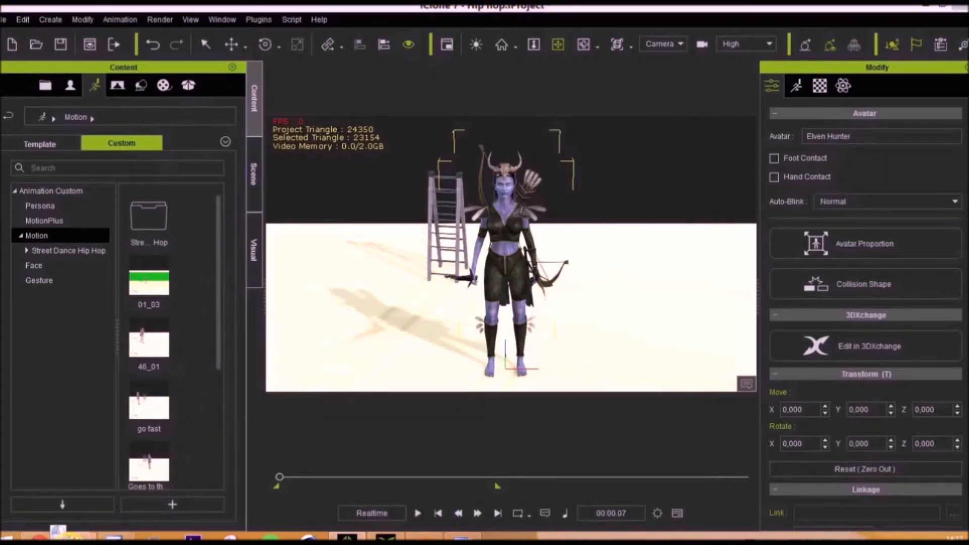
mouse_move(70, 534)
click(473, 484)
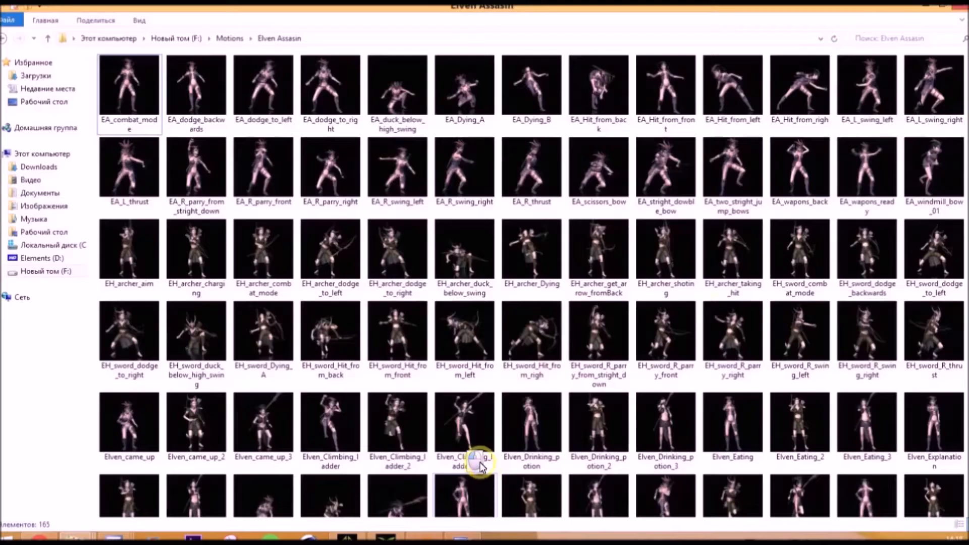
click(133, 98)
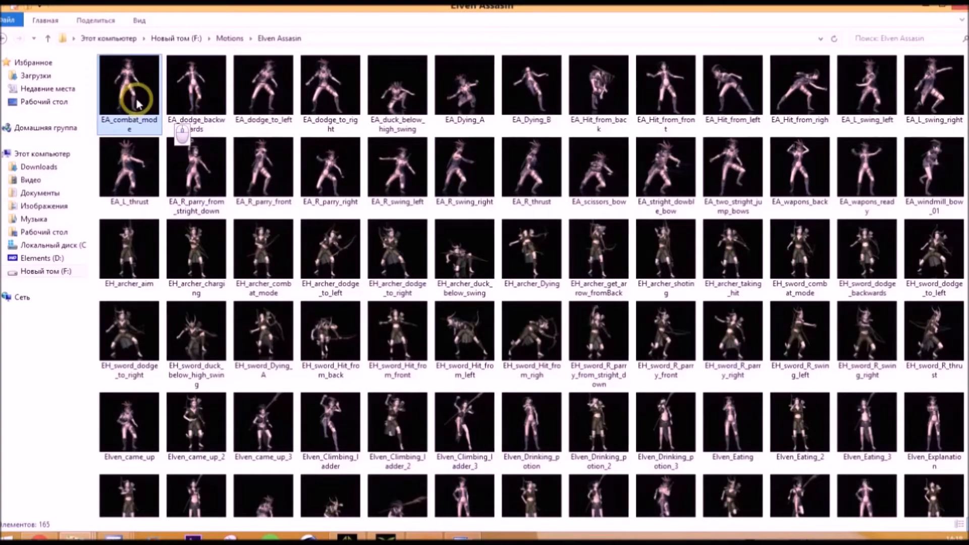
right_click(134, 96)
click(174, 204)
- Paste the copied motion file into the iClone 7 Custom Motion folder, granting administrator permission
click(88, 537)
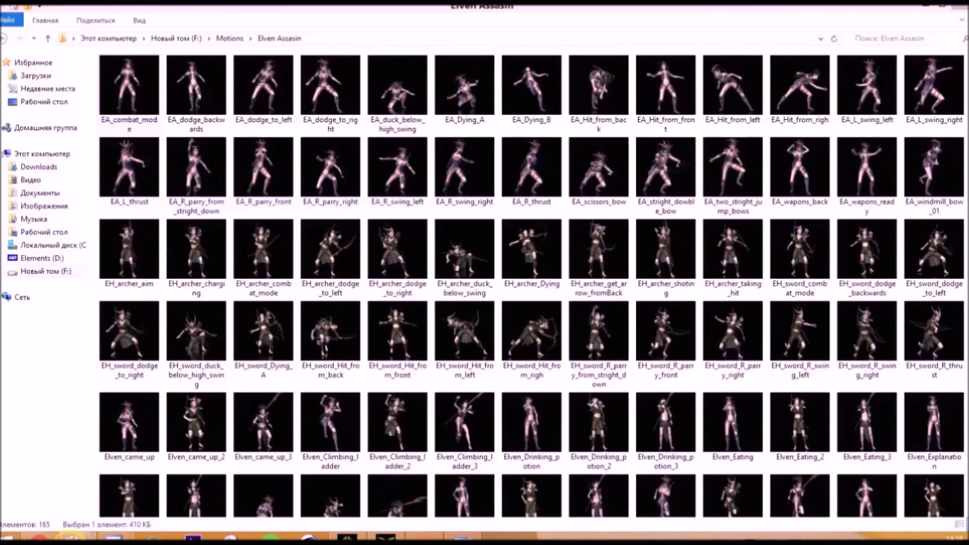
click(368, 493)
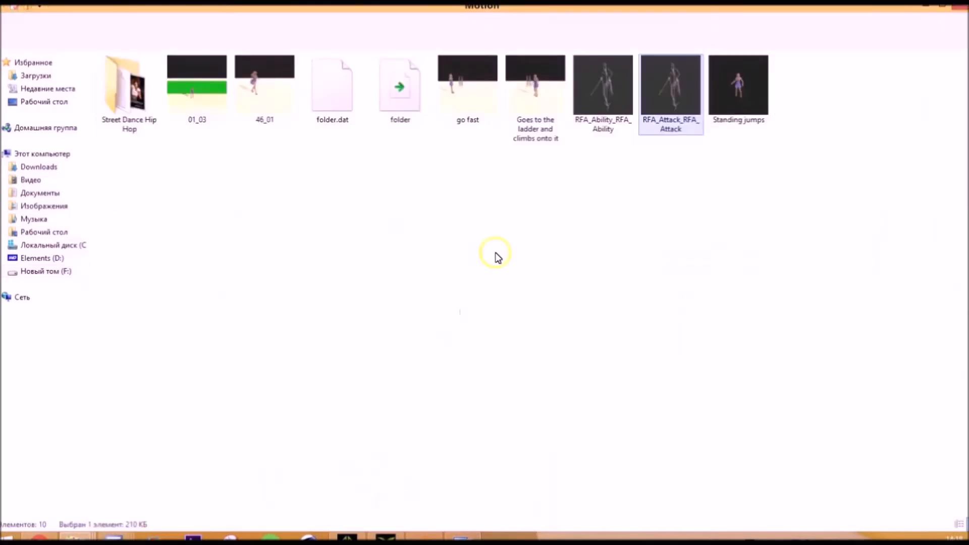
right_click(495, 252)
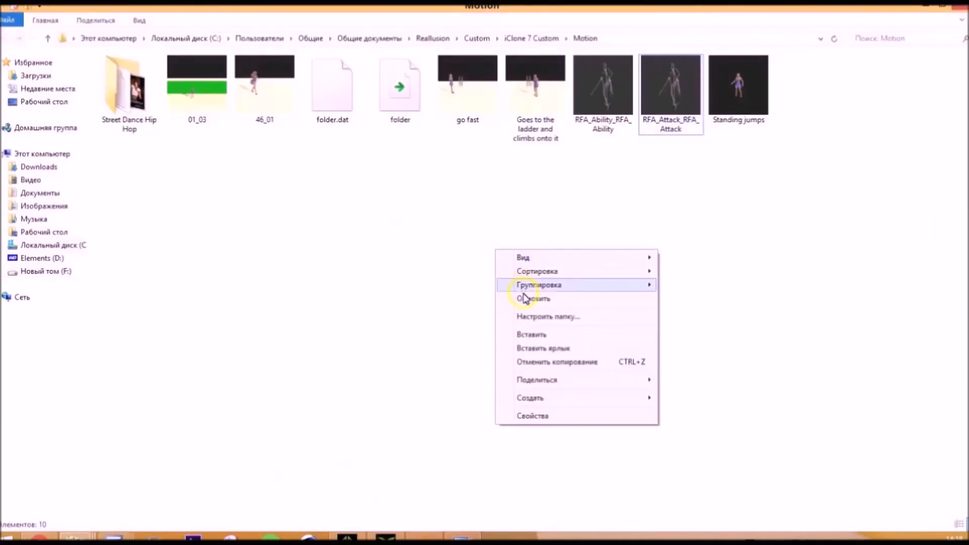
click(527, 334)
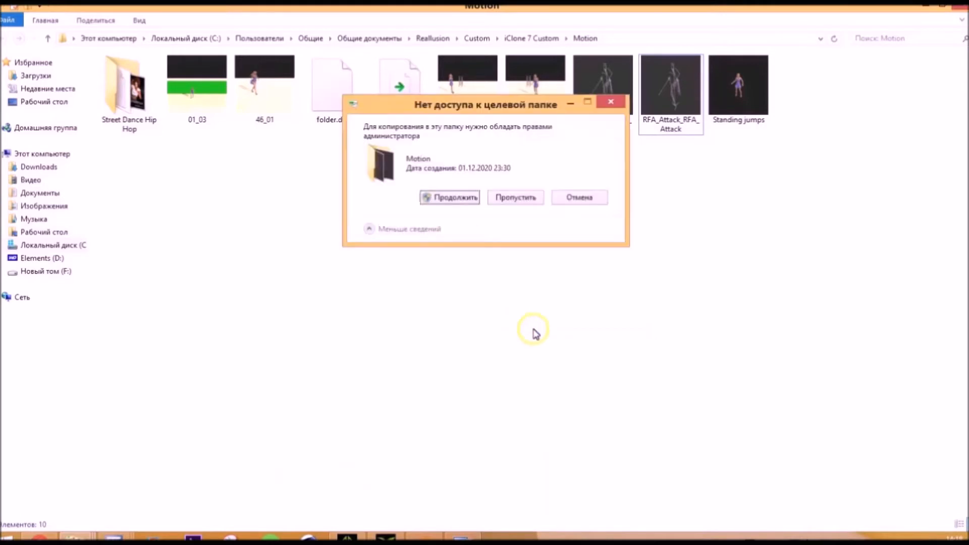
click(457, 197)
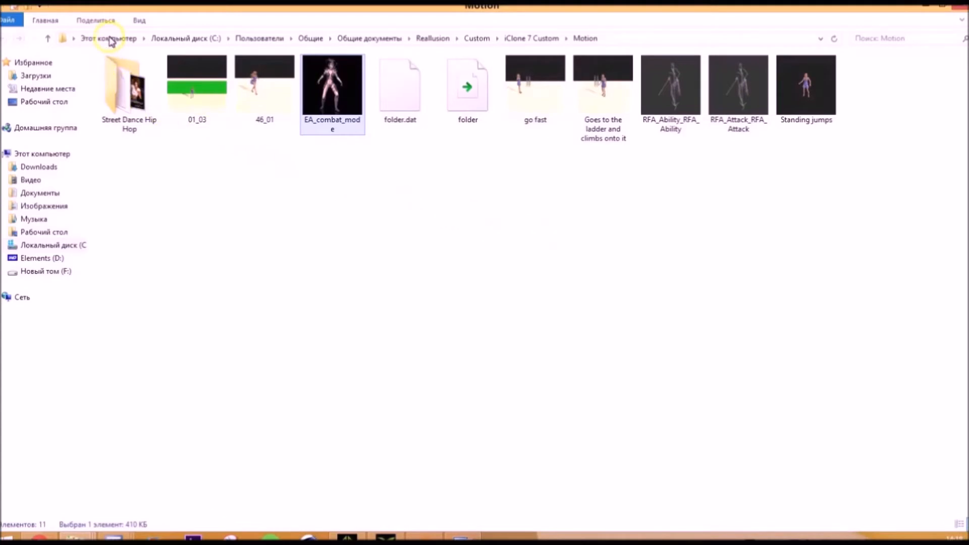
- Create a new folder named Assasin inside the custom Motion folder
click(55, 21)
click(360, 56)
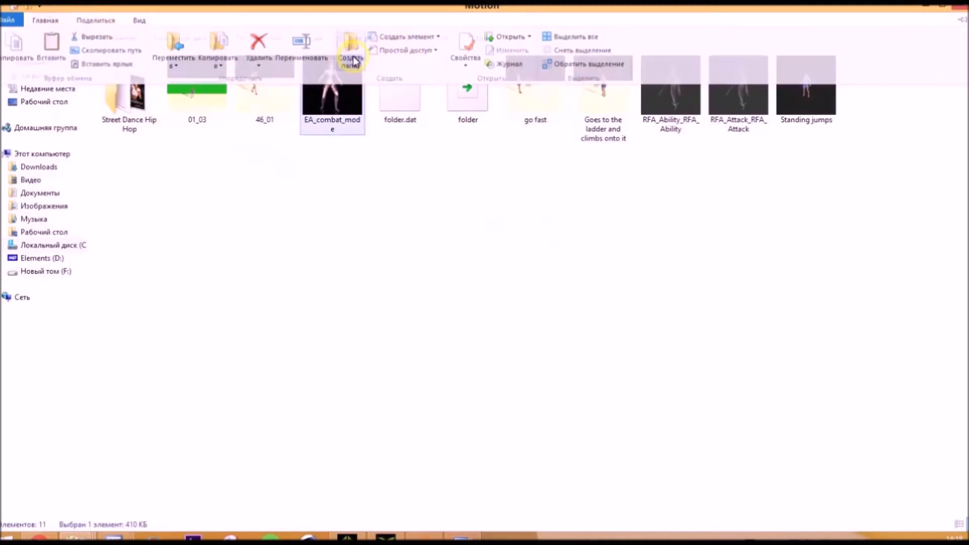
click(483, 327)
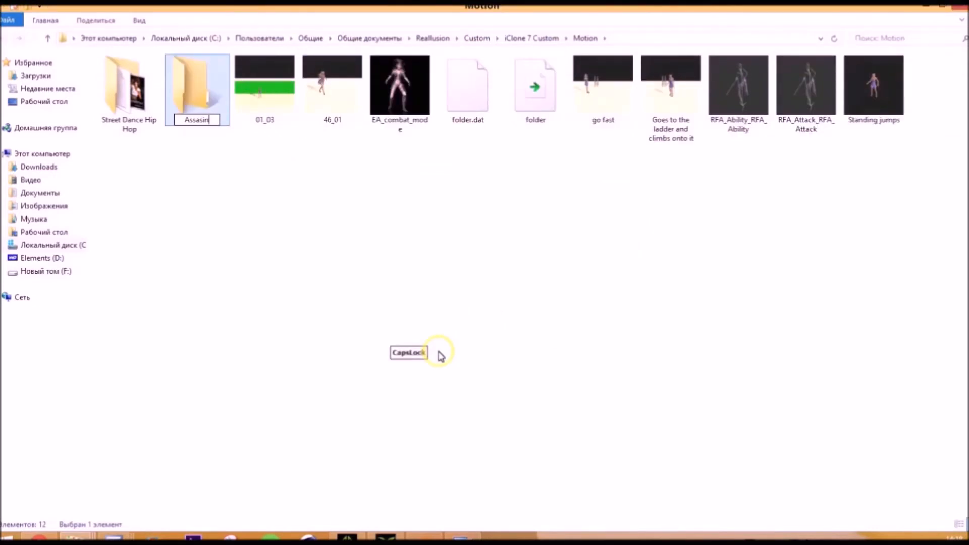
text(Assasin)
key(Return)
- Move the EA_combat_mode file into the Assasin folder with administrator permission and open that folder
drag(405, 118, 133, 116)
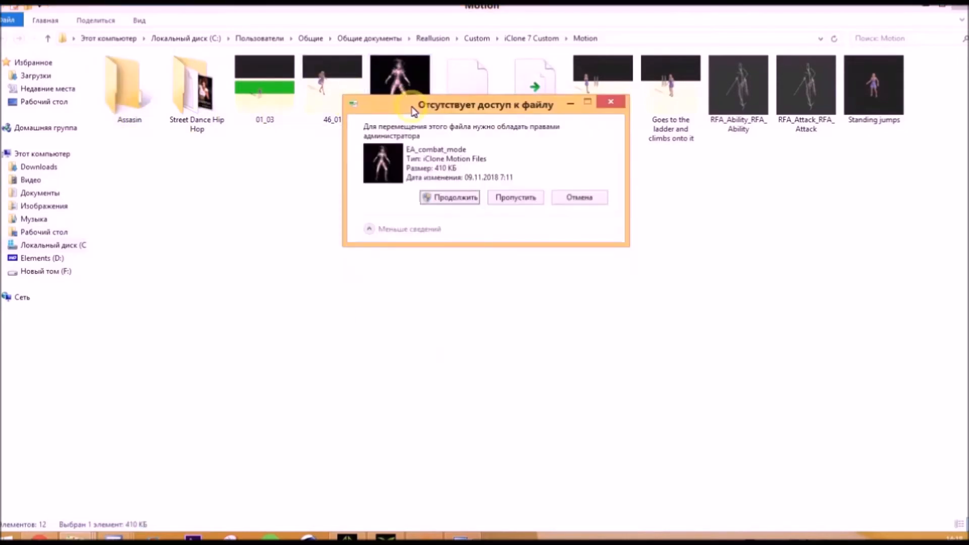
click(463, 199)
click(126, 99)
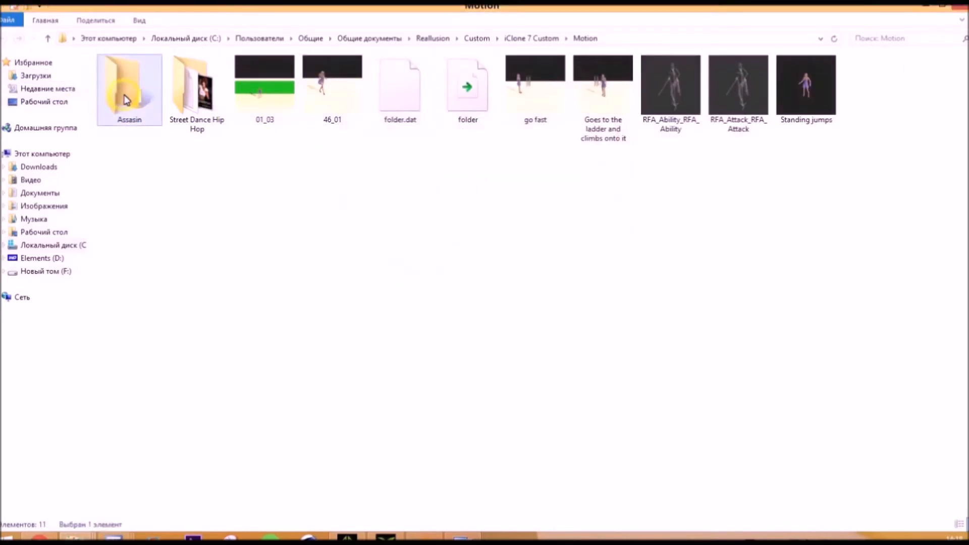
right_click(134, 103)
click(143, 101)
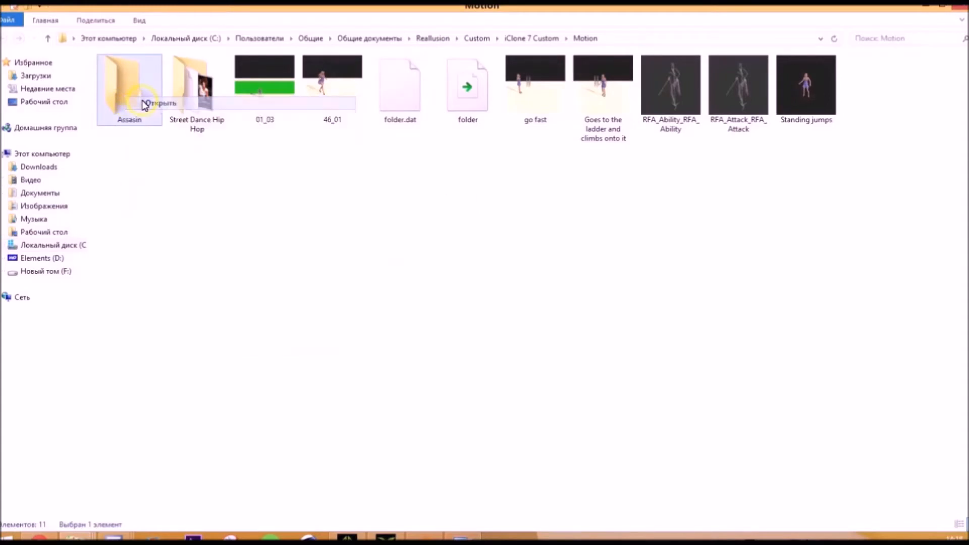
click(305, 244)
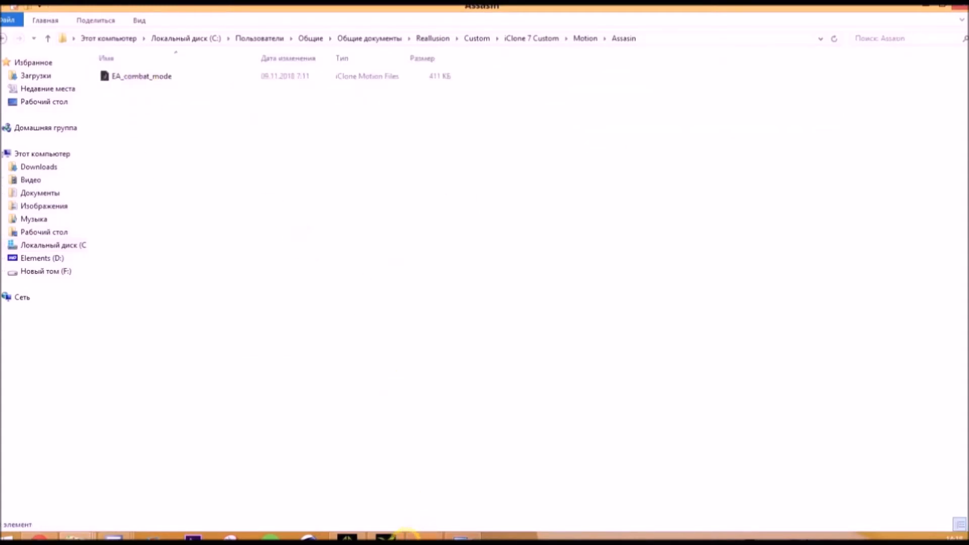
- Switch to iClone and apply the EA_combat_mode motion from the custom Assasin folder to the Elven Hunter avatar
mouse_move(385, 535)
click(361, 431)
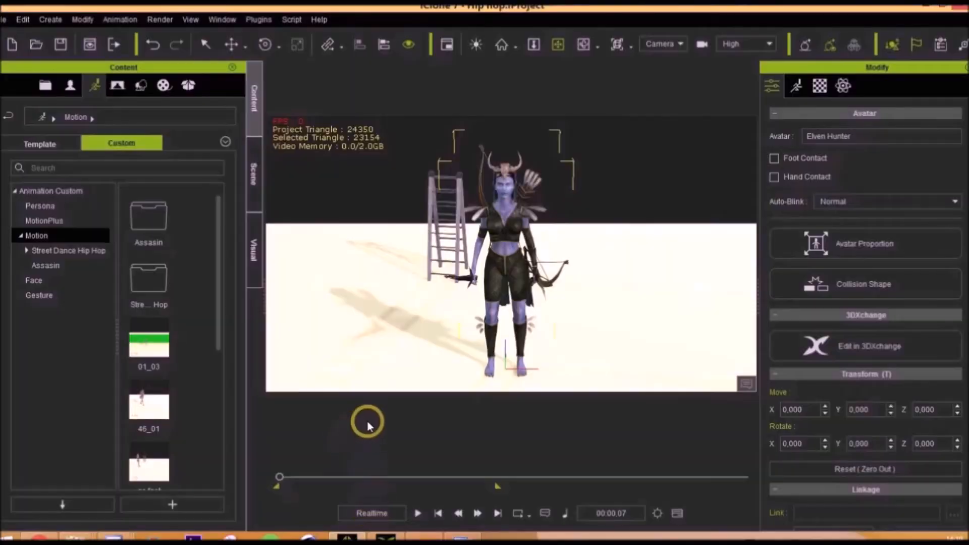
click(160, 218)
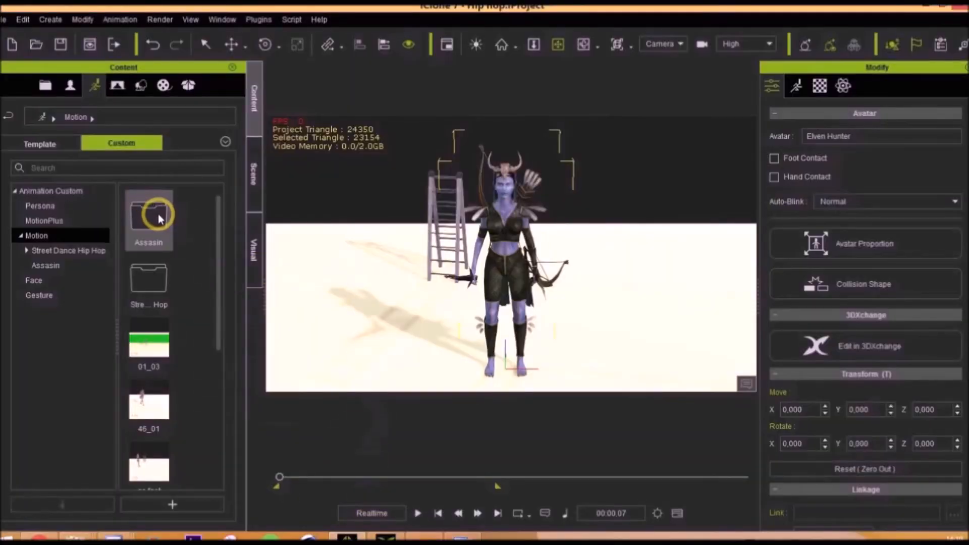
double_click(155, 220)
drag(150, 217, 514, 235)
- Play back the avatar's combat motion, replay it from the start of the timeline and pause it
click(417, 513)
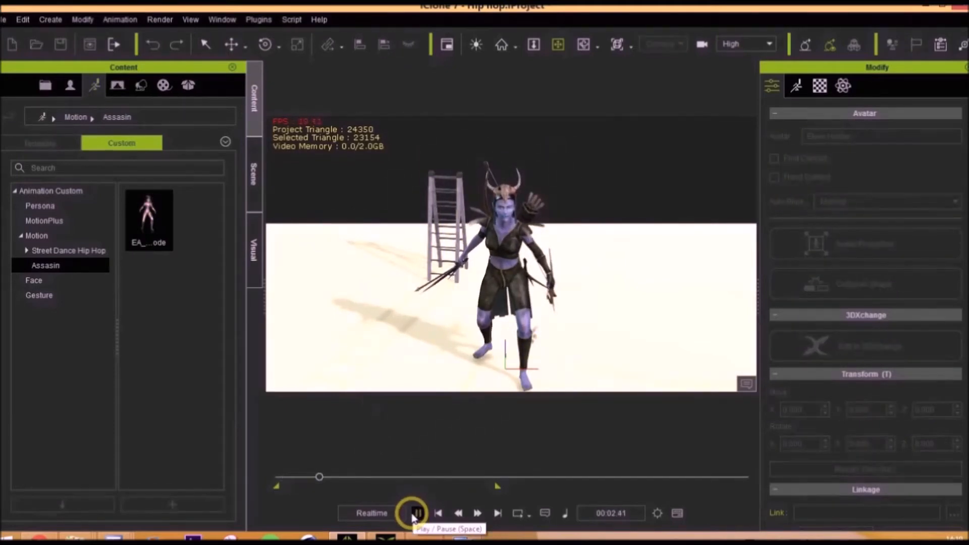
click(416, 514)
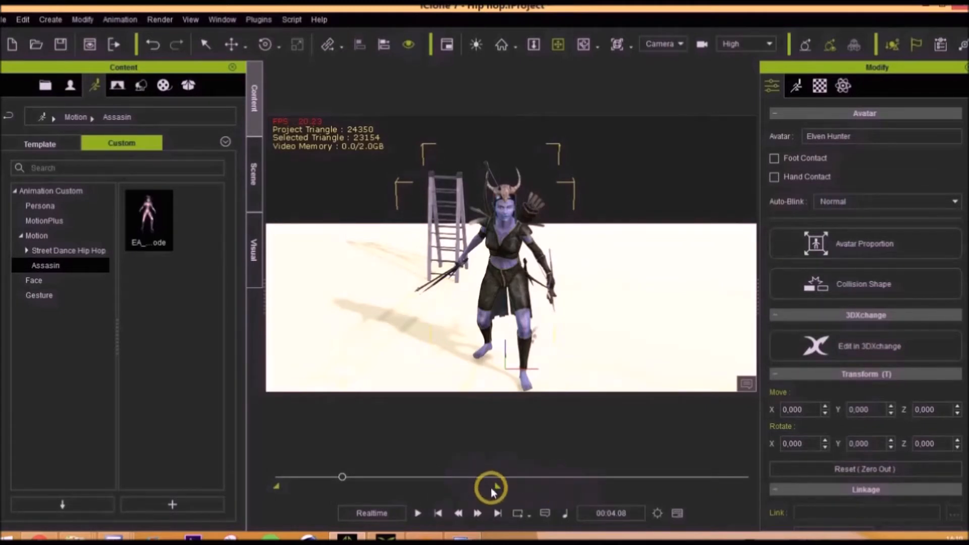
click(437, 513)
click(419, 513)
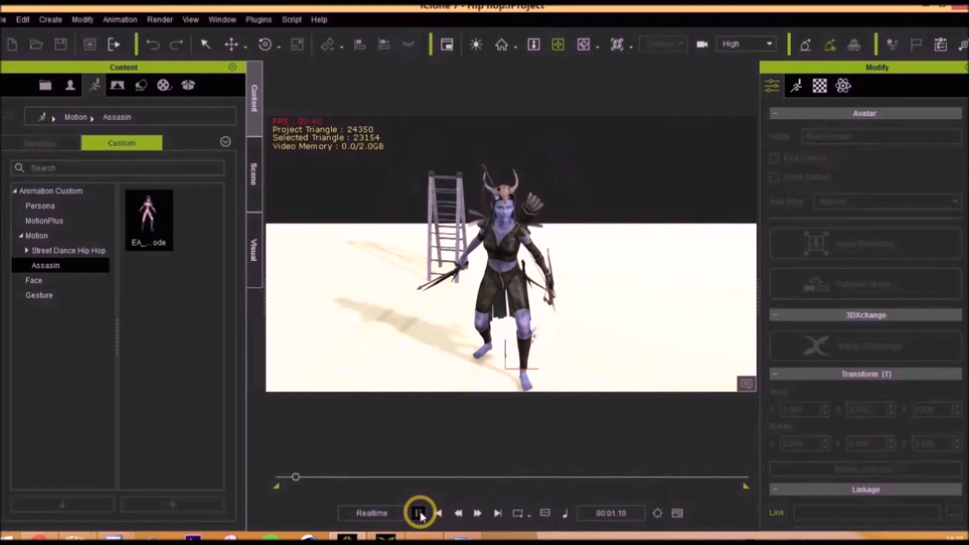
click(419, 513)
click(435, 344)
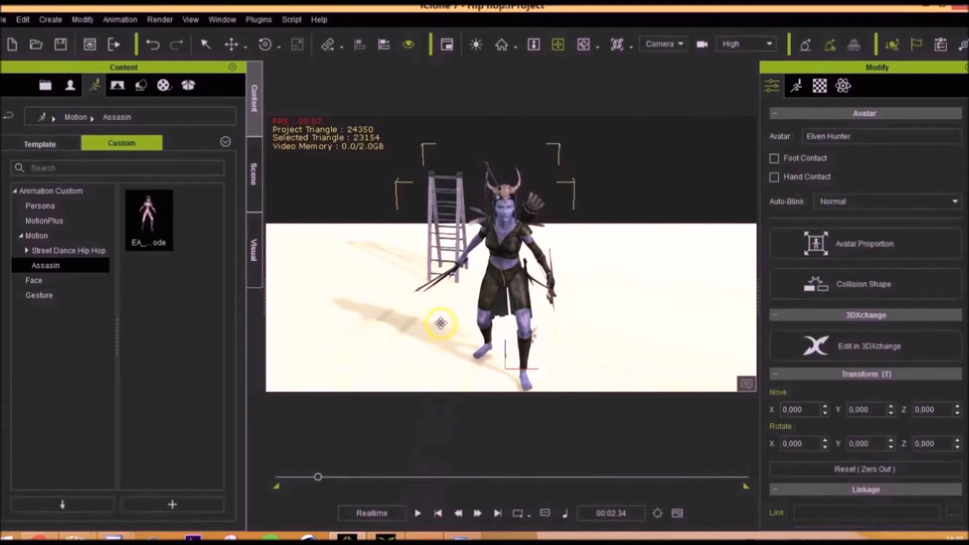
- Delete the ladder prop from the scene
click(253, 172)
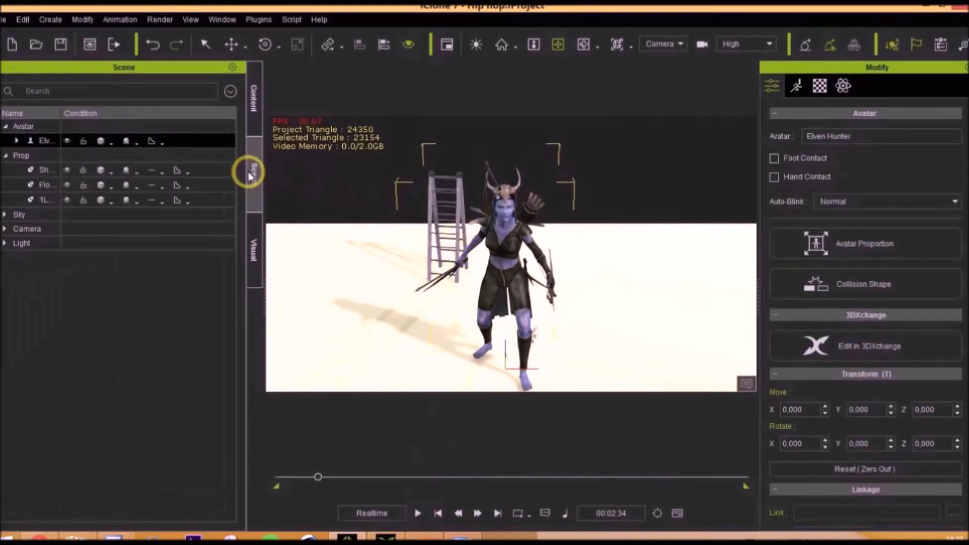
click(52, 200)
click(411, 201)
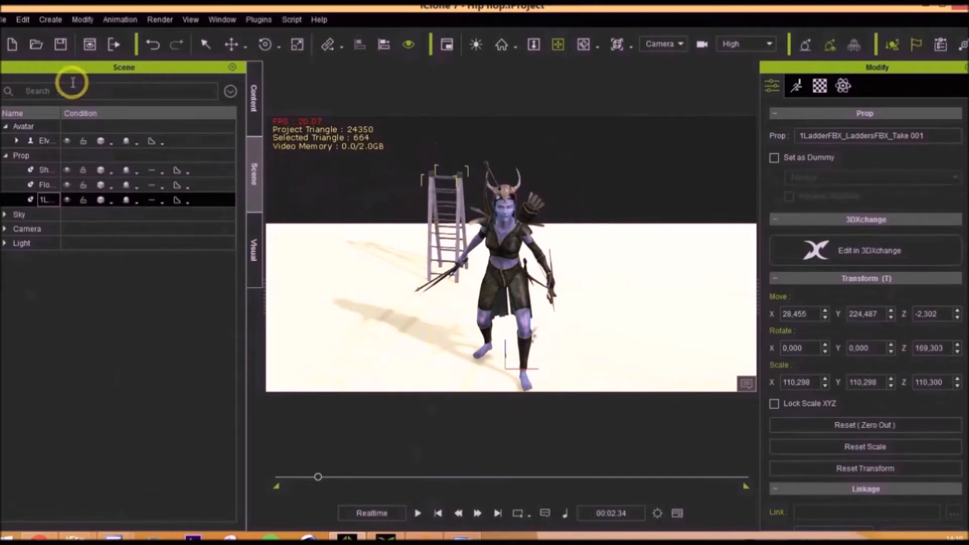
click(23, 19)
click(50, 73)
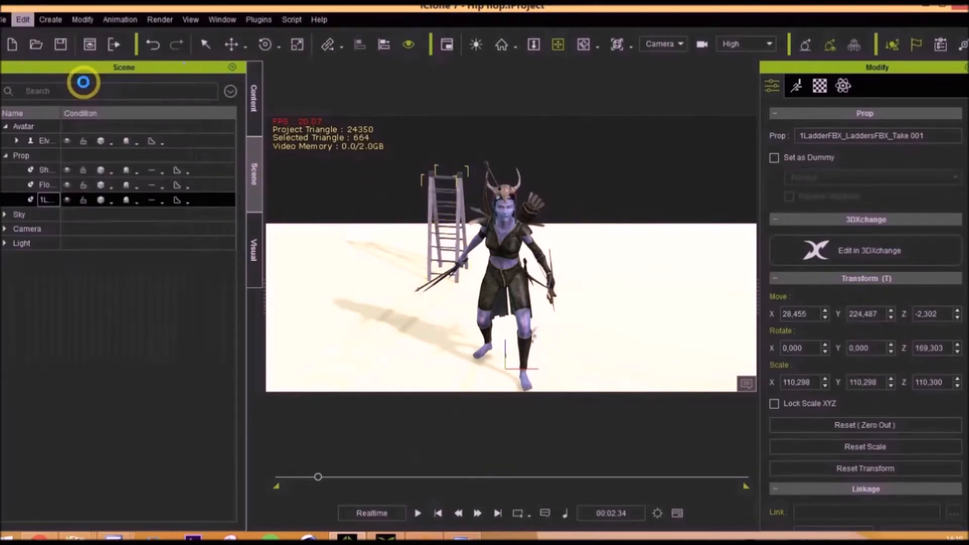
- Reframe the camera so the whole Elven Hunter avatar is visible from a lower angle
drag(601, 237, 574, 266)
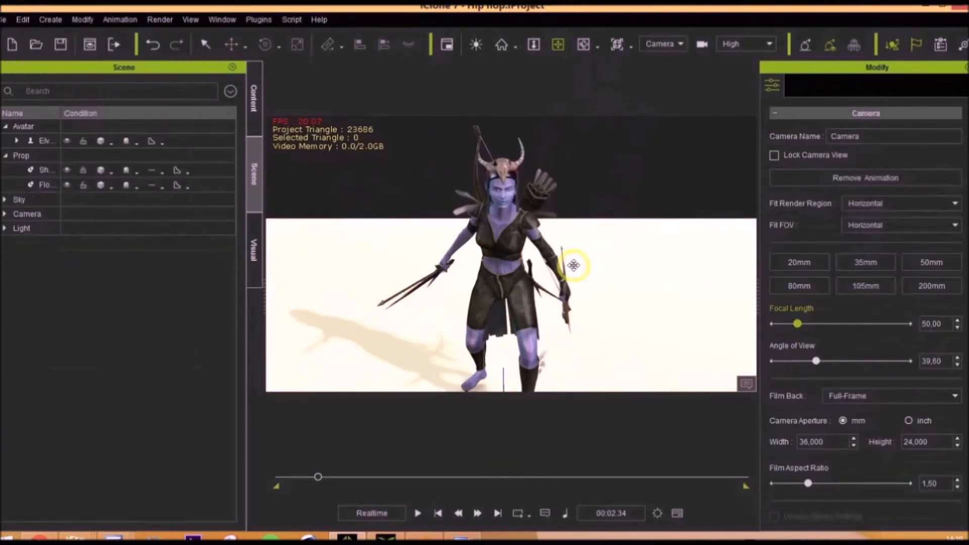
click(584, 46)
drag(584, 205, 557, 98)
drag(555, 270, 597, 282)
scroll(596, 282, down, 3)
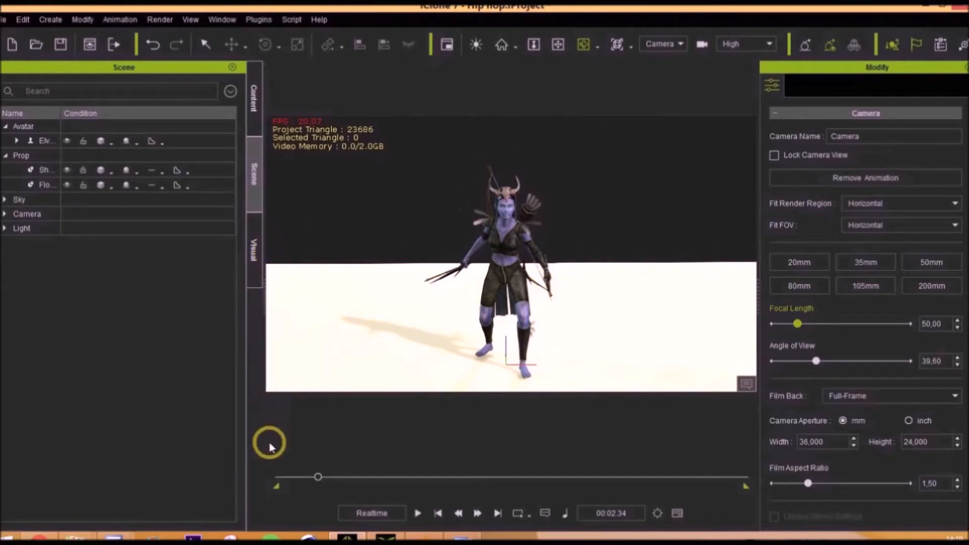
- Switch to File Explorer and copy the EA_dodge_backwards motion file from the Elven Assasin folder
mouse_move(72, 538)
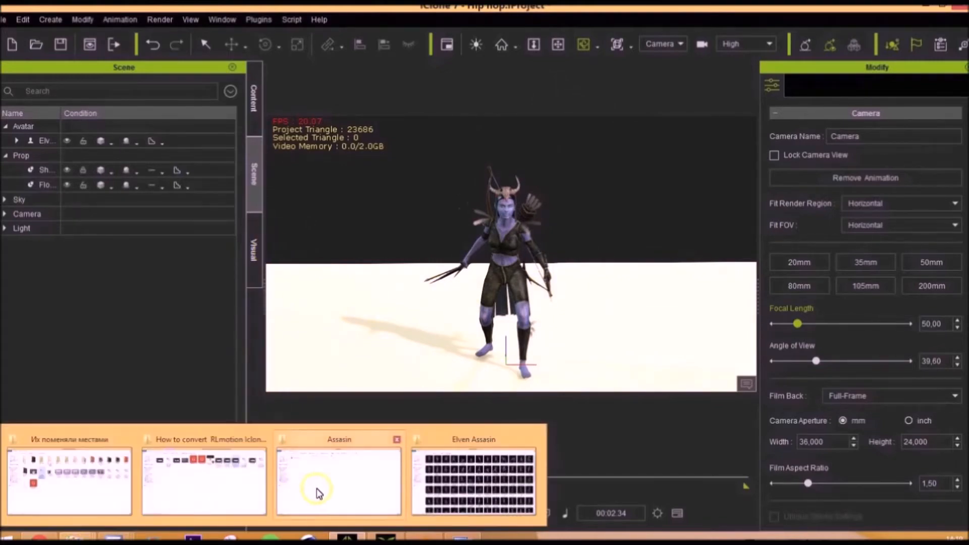
click(439, 472)
click(202, 95)
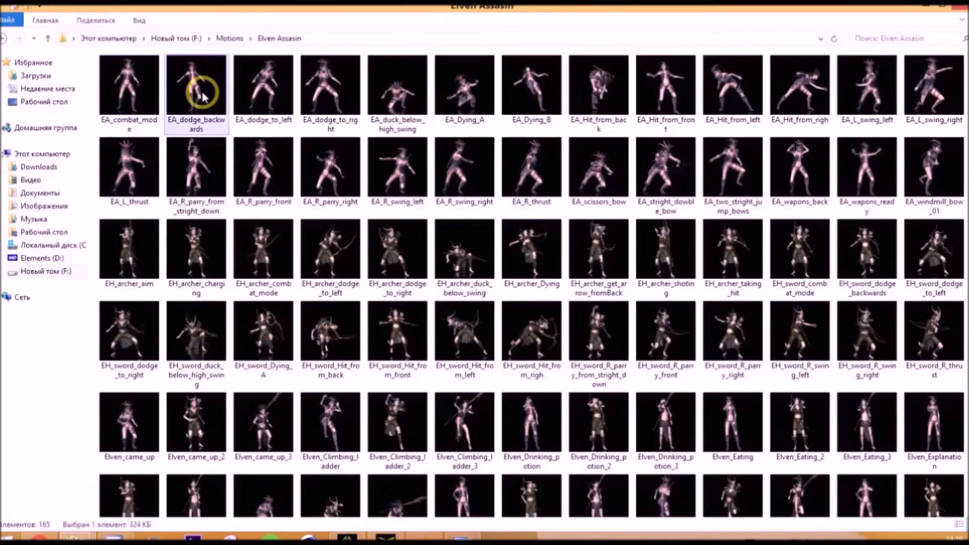
right_click(202, 94)
click(241, 211)
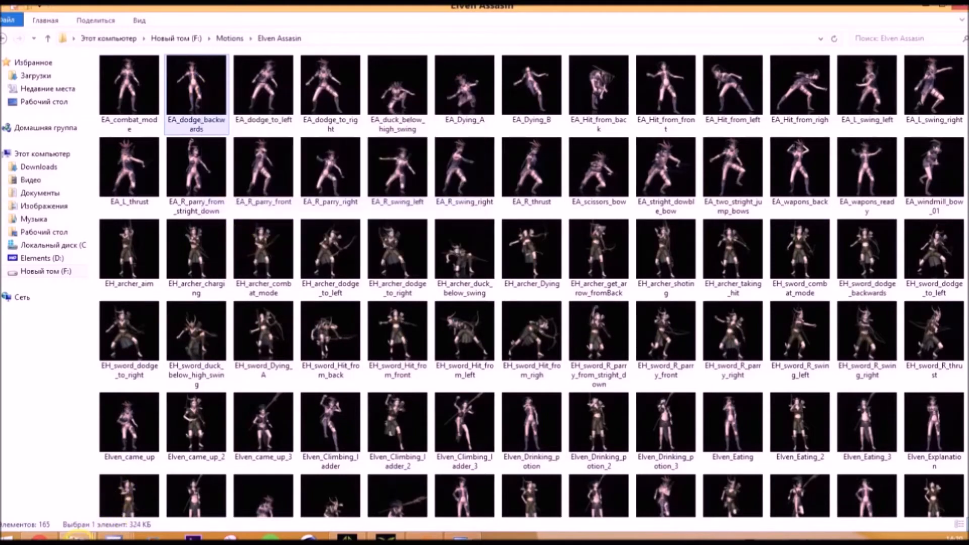
- Paste the EA_dodge_backwards file into the custom Assasin motion folder, granting administrator permission
click(75, 537)
click(326, 486)
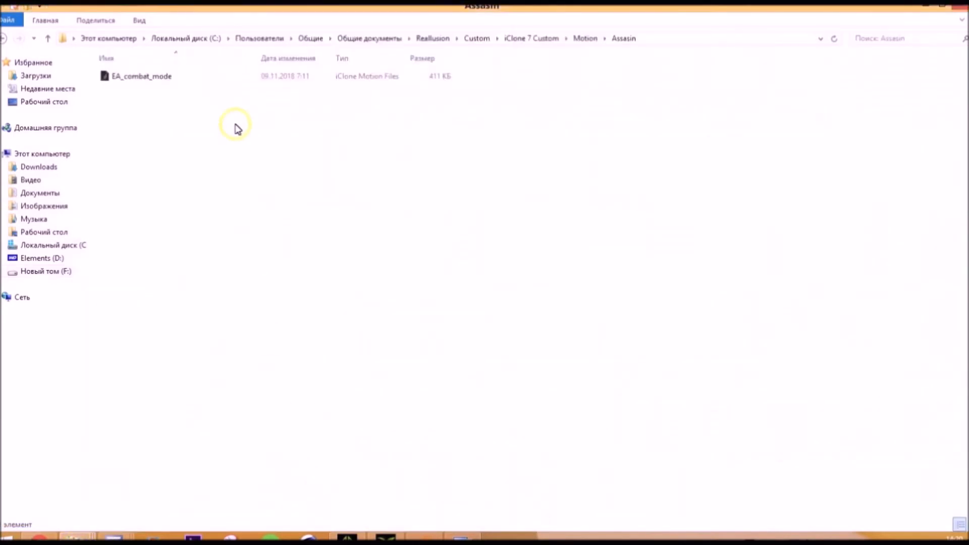
right_click(237, 123)
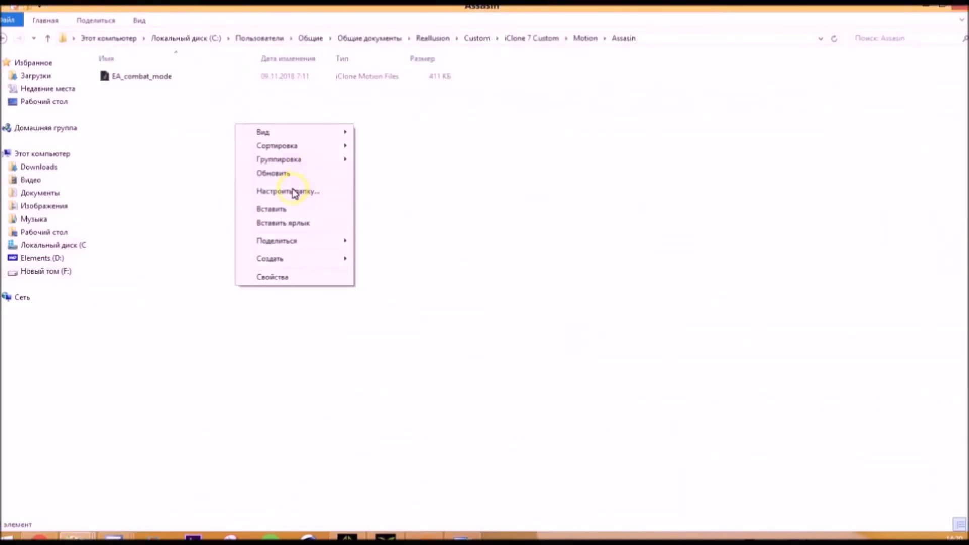
click(278, 211)
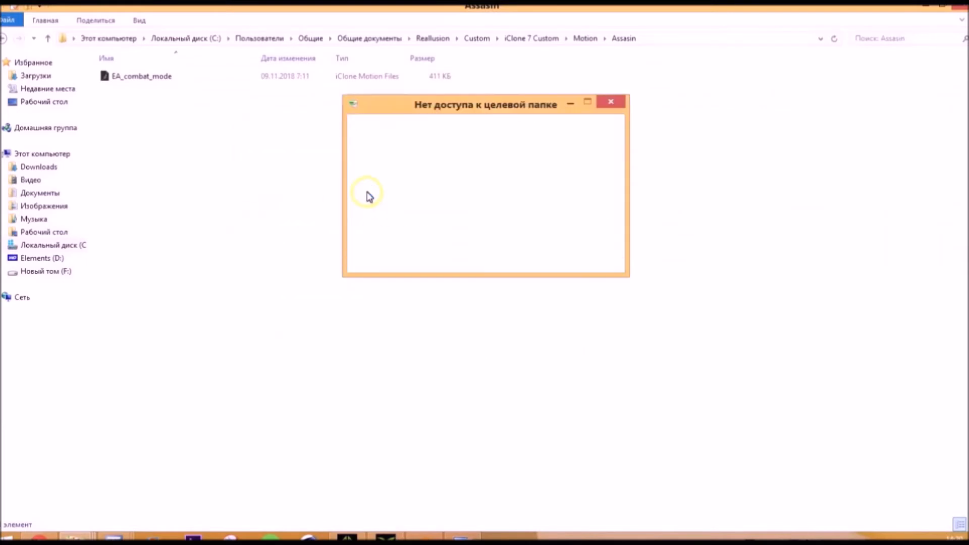
click(425, 200)
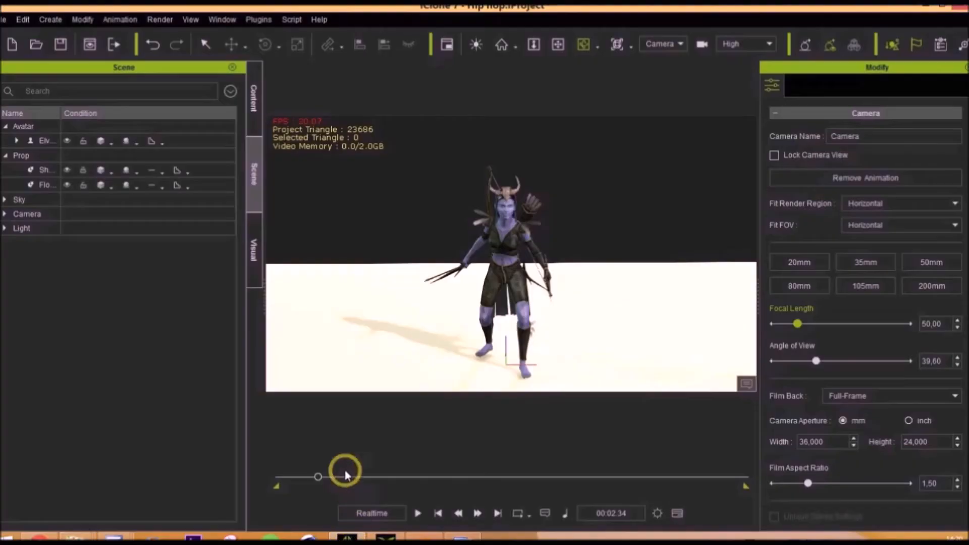
- Switch to iClone and apply the EA_dodge_backwards motion from the custom Assasin content to the Elven Hunter avatar
click(254, 110)
drag(149, 277, 495, 258)
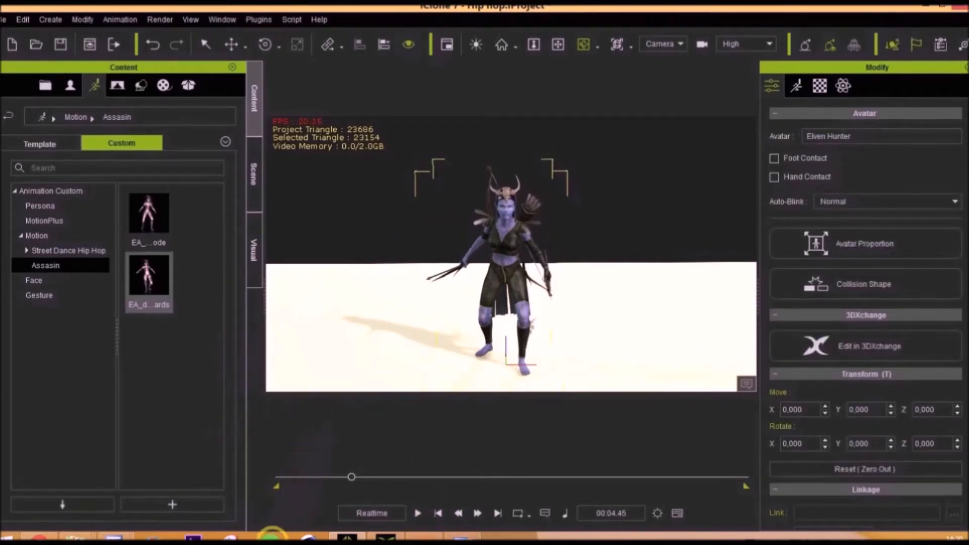
- Switch to File Explorer and copy the EA_dodge_to_left motion file from the Elven Assasin folder
mouse_move(114, 534)
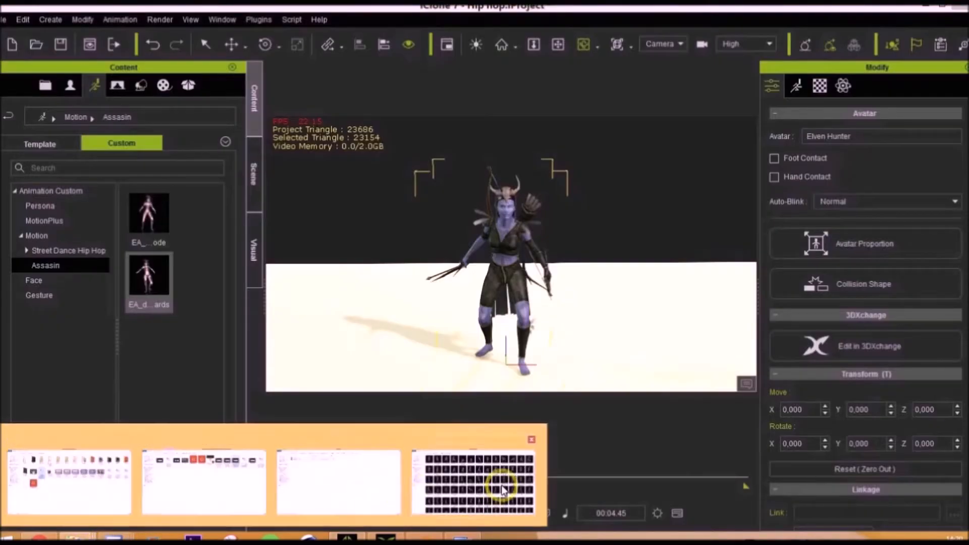
click(497, 492)
click(281, 101)
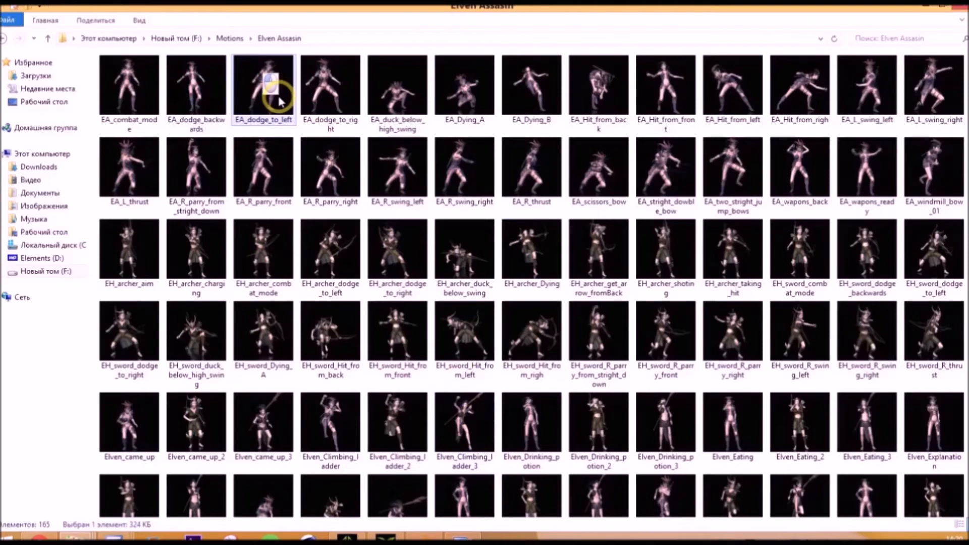
right_click(280, 101)
click(314, 209)
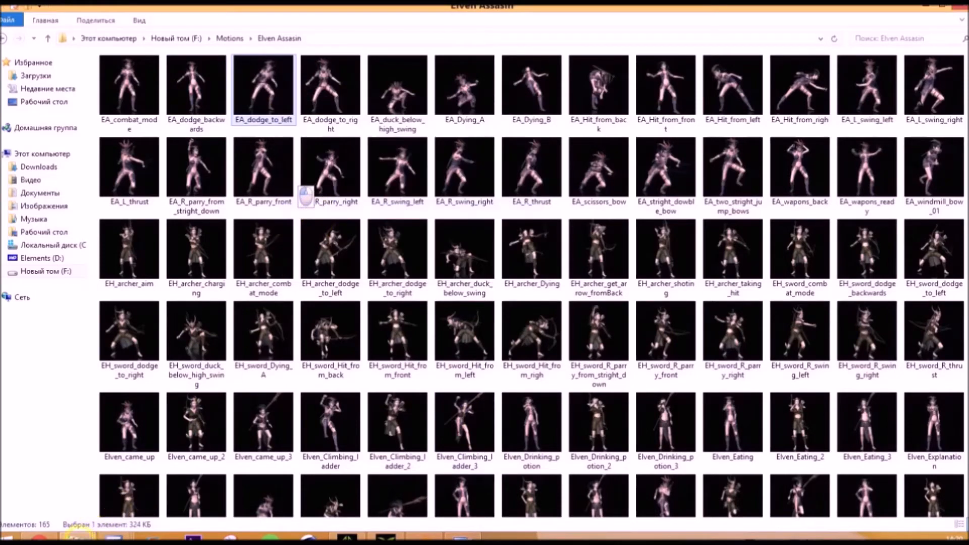
- Paste the EA_dodge_to_left file into the custom Assasin motion folder, granting administrator permission
mouse_move(76, 537)
click(351, 491)
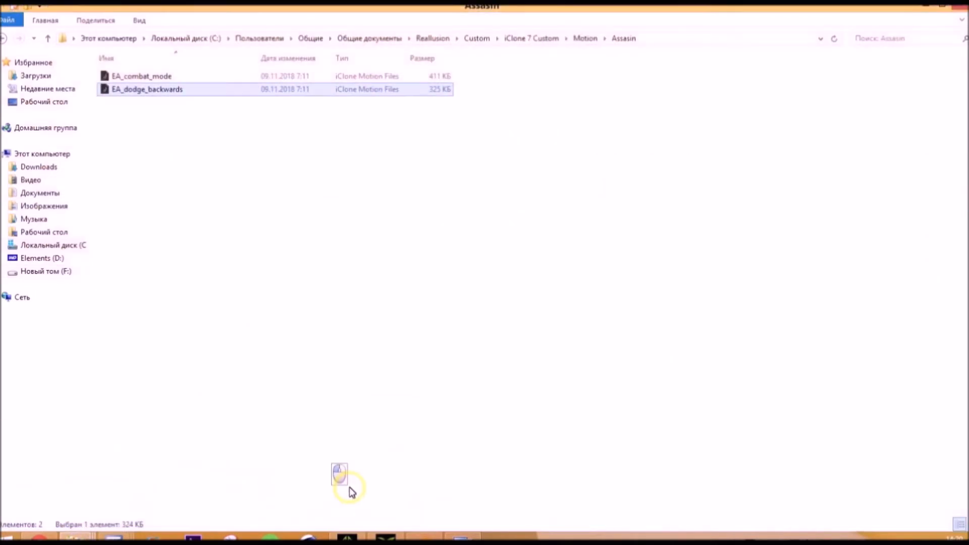
right_click(277, 146)
click(323, 230)
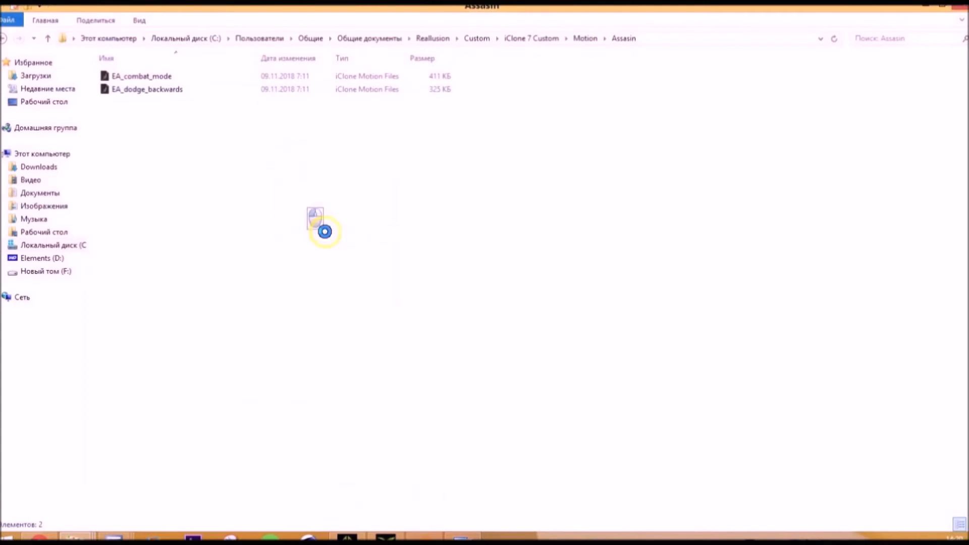
click(454, 200)
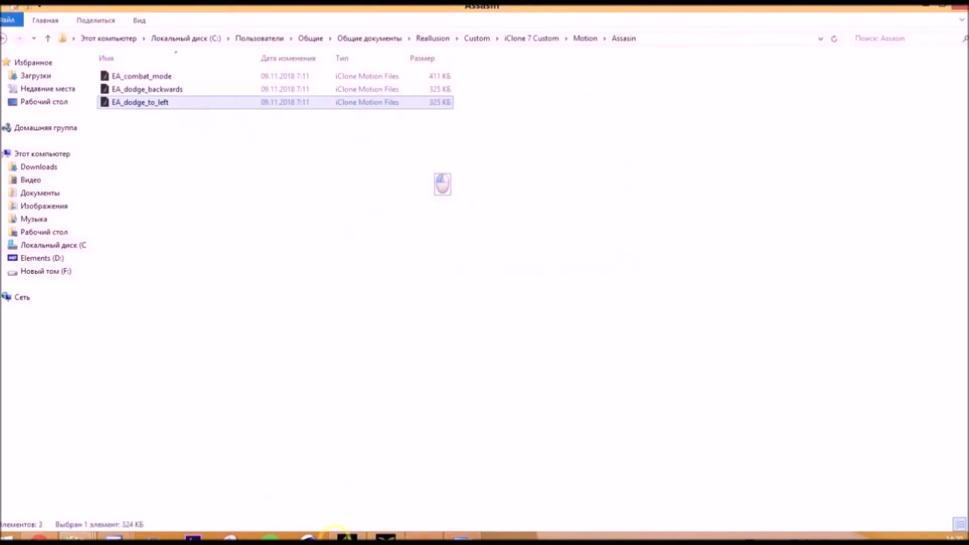
- Switch to iClone, apply the EA_dodge_to_left motion from the custom Assasin content to the Elven Hunter avatar, and play it through
click(346, 538)
drag(346, 318, 510, 271)
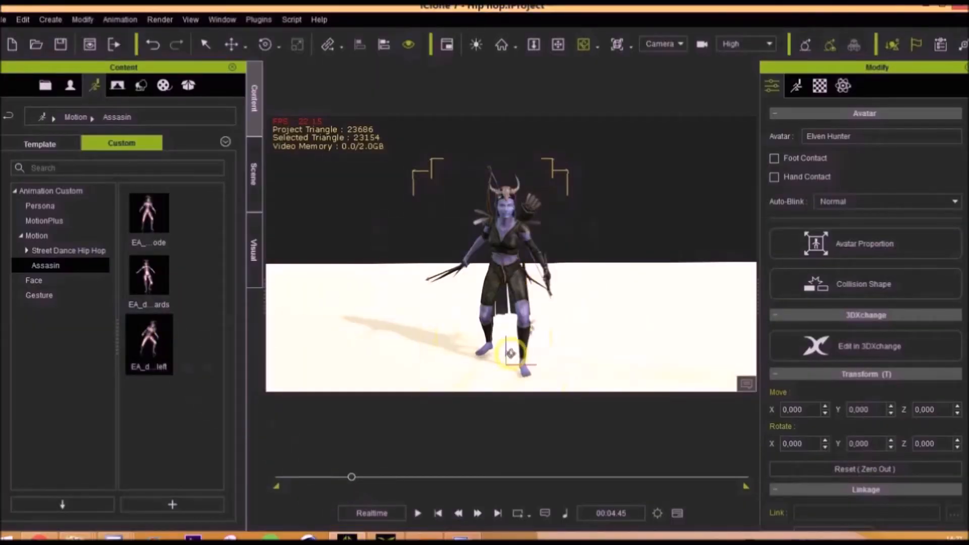
click(417, 513)
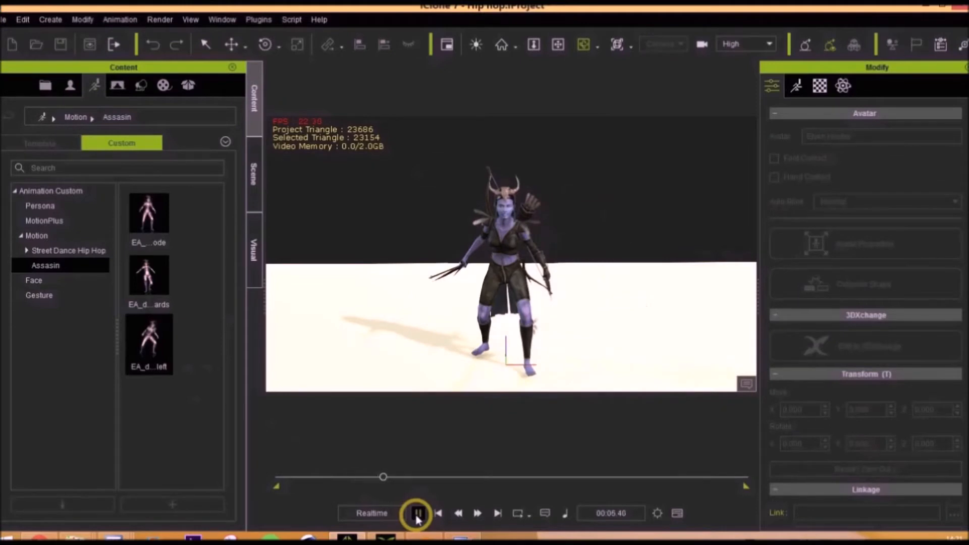
click(417, 514)
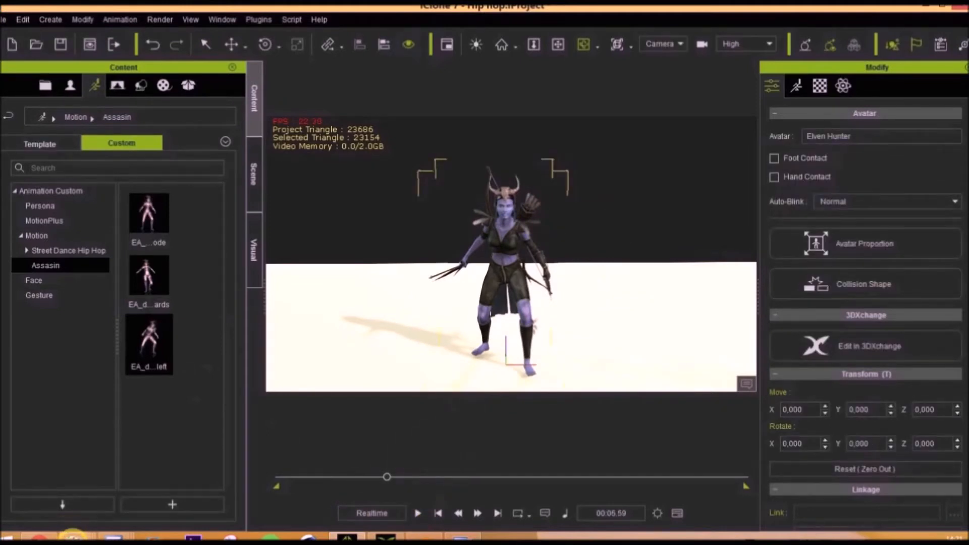
- Switch to File Explorer and copy the EA_dodge_to_right motion file from the Elven Assasin folder
mouse_move(73, 538)
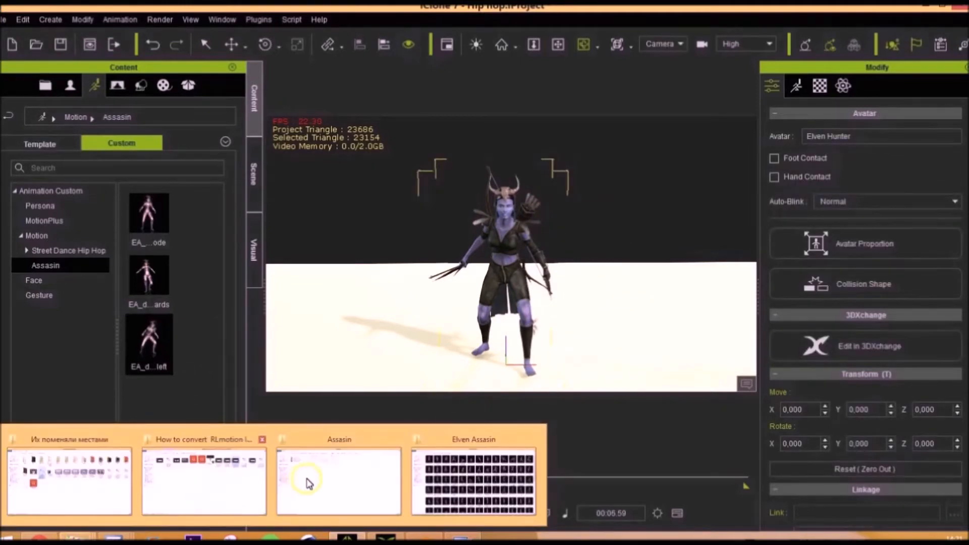
click(493, 480)
click(344, 110)
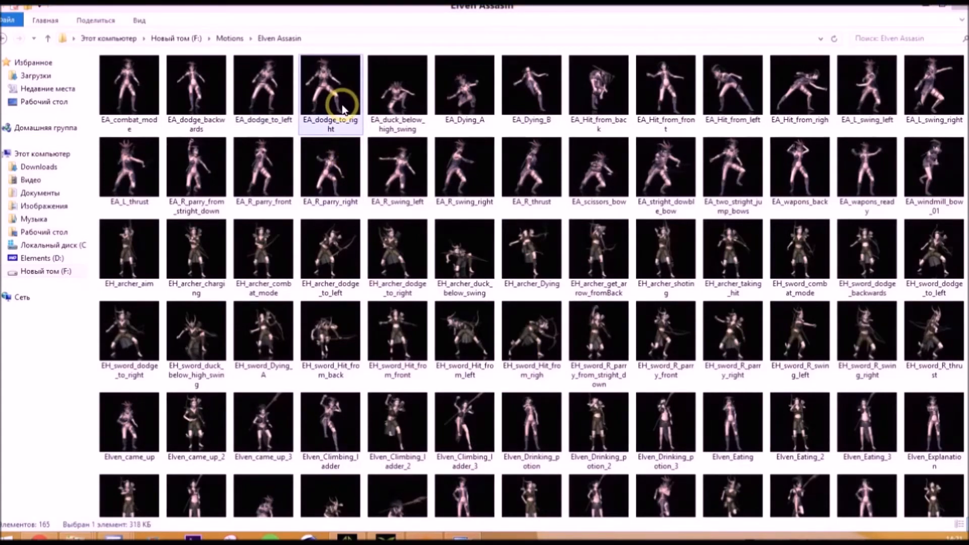
right_click(341, 112)
click(381, 223)
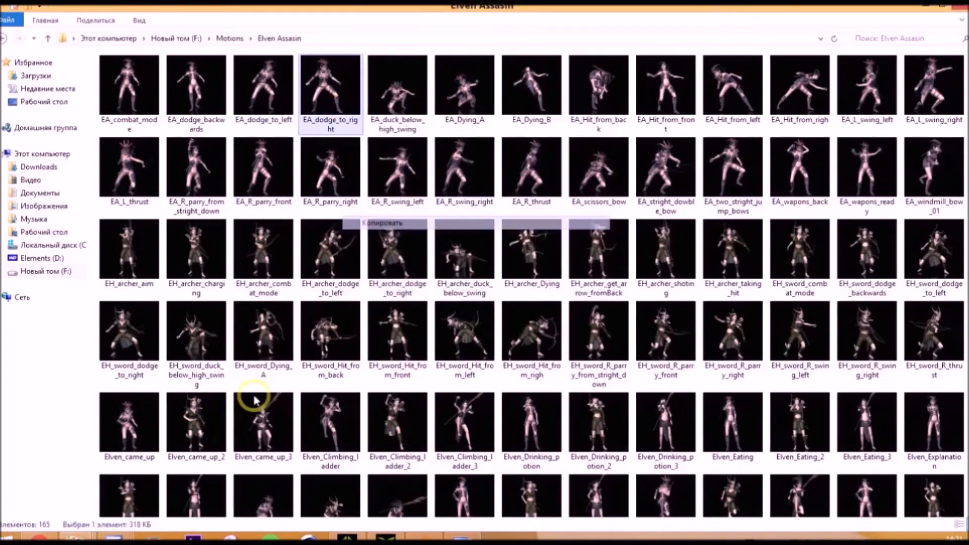
- Paste the EA_dodge_to_right file into the custom Assasin motion folder, granting administrator permission
click(76, 536)
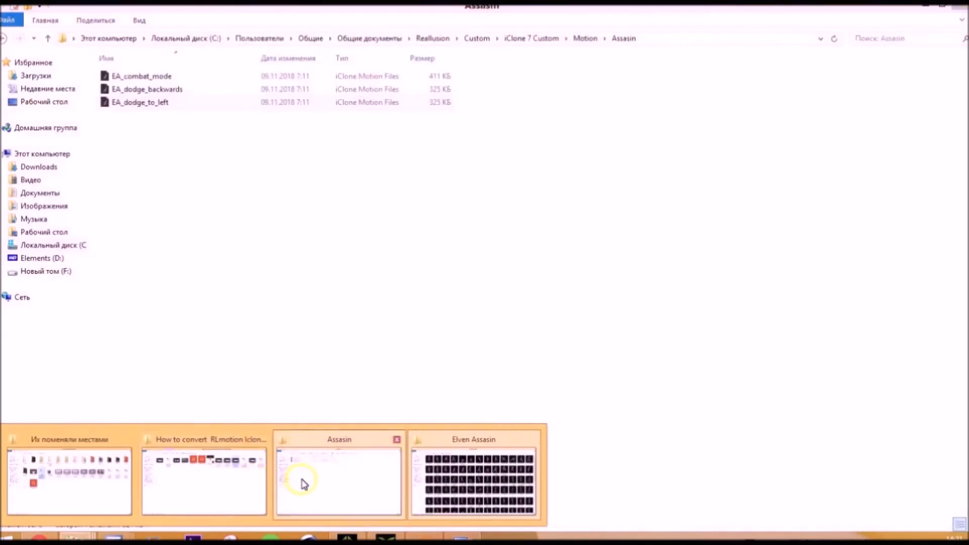
click(305, 480)
right_click(286, 233)
click(322, 317)
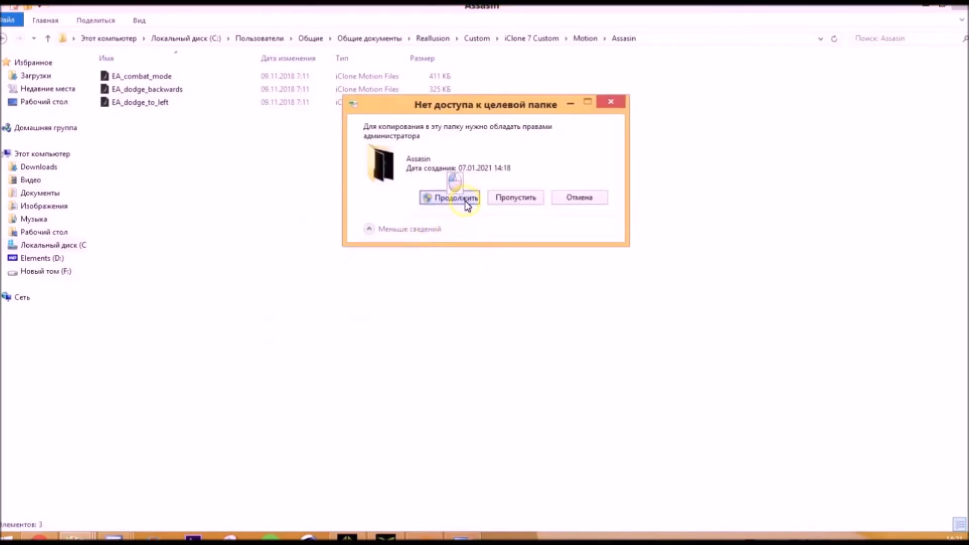
click(465, 199)
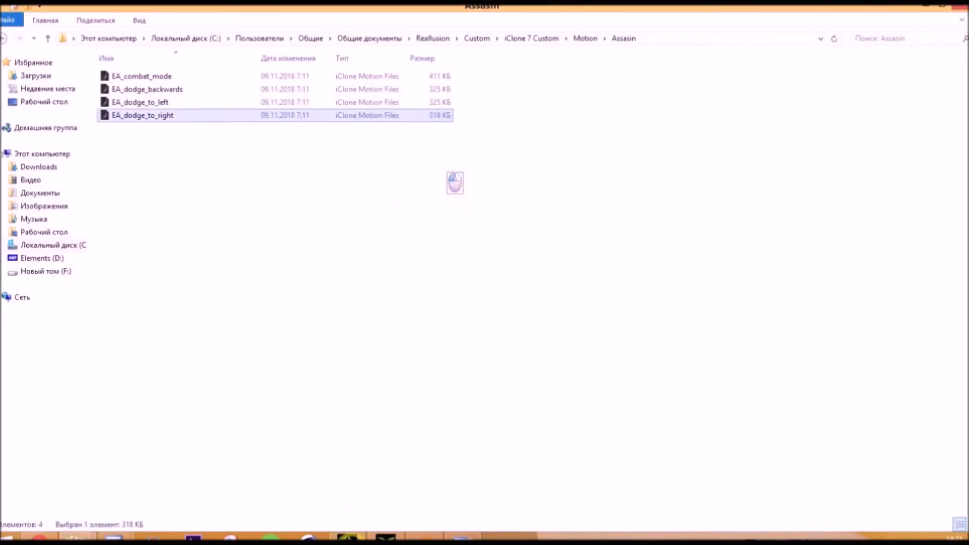
- Switch to iClone, apply the EA_dodge_to_right motion from the custom Assasin content to the Elven Hunter avatar, and play it through
mouse_move(347, 537)
click(304, 494)
drag(154, 404, 504, 259)
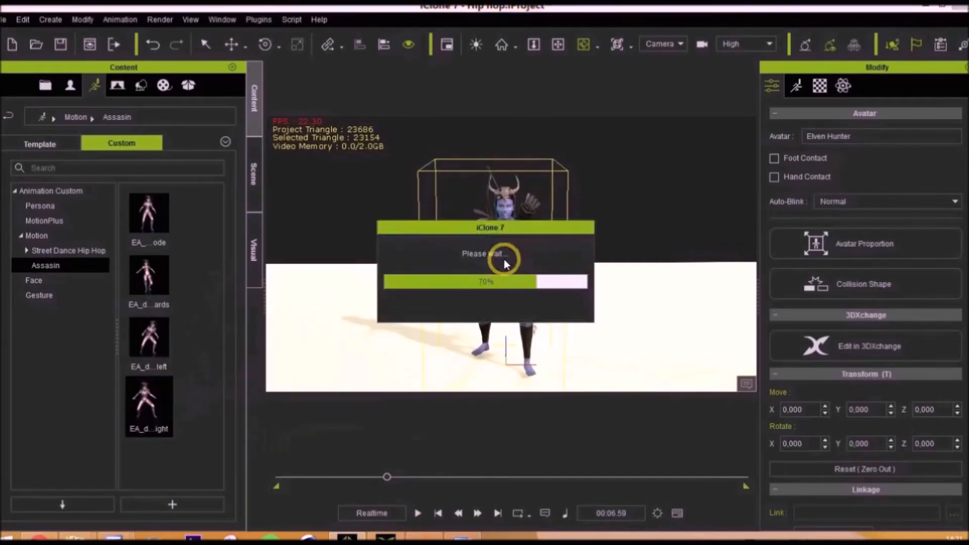
click(418, 514)
click(418, 513)
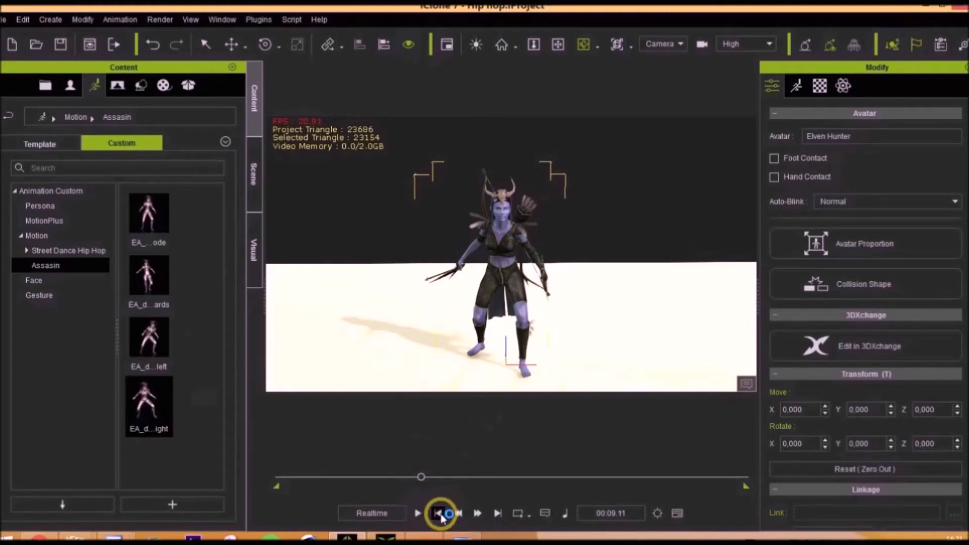
- Play the avatar's combined combat and dodge motions from the start of the timeline
click(439, 515)
click(418, 514)
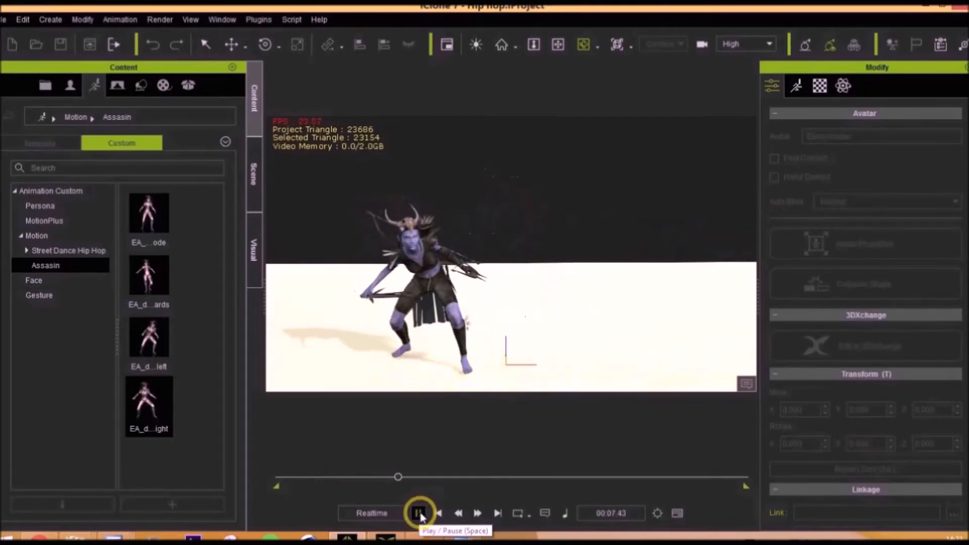
click(419, 514)
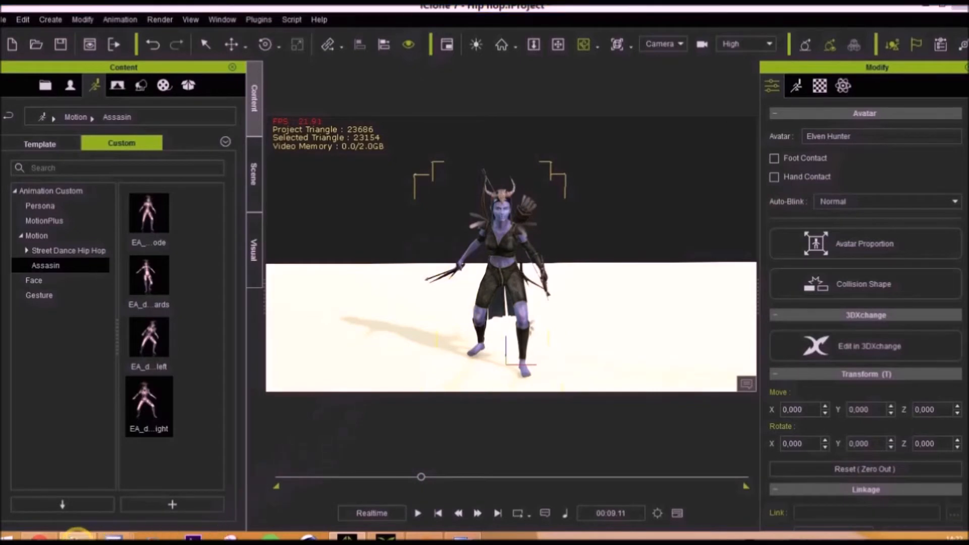
- Switch to File Explorer and copy the EA_duck_below_high_swing motion file from the Elven Assasin folder
mouse_move(75, 535)
mouse_move(373, 491)
click(473, 479)
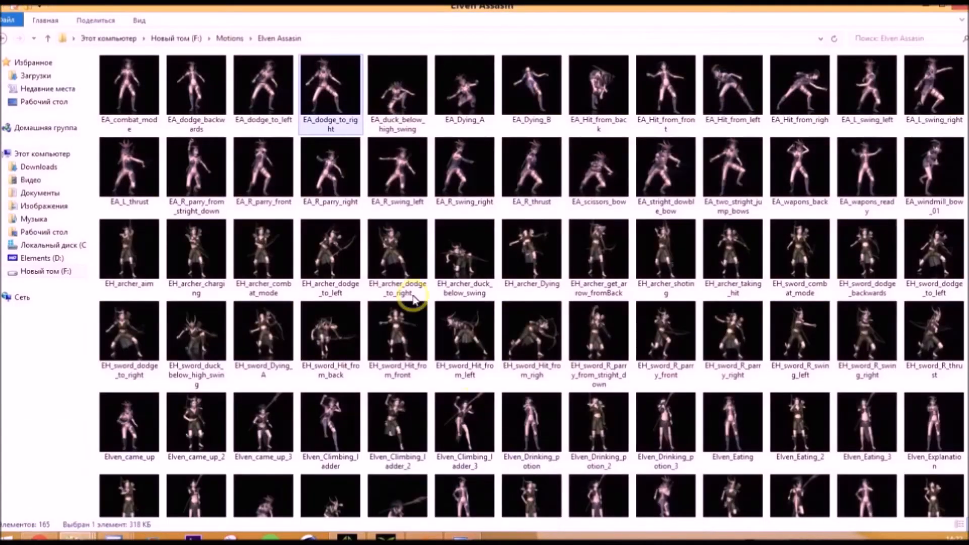
right_click(409, 128)
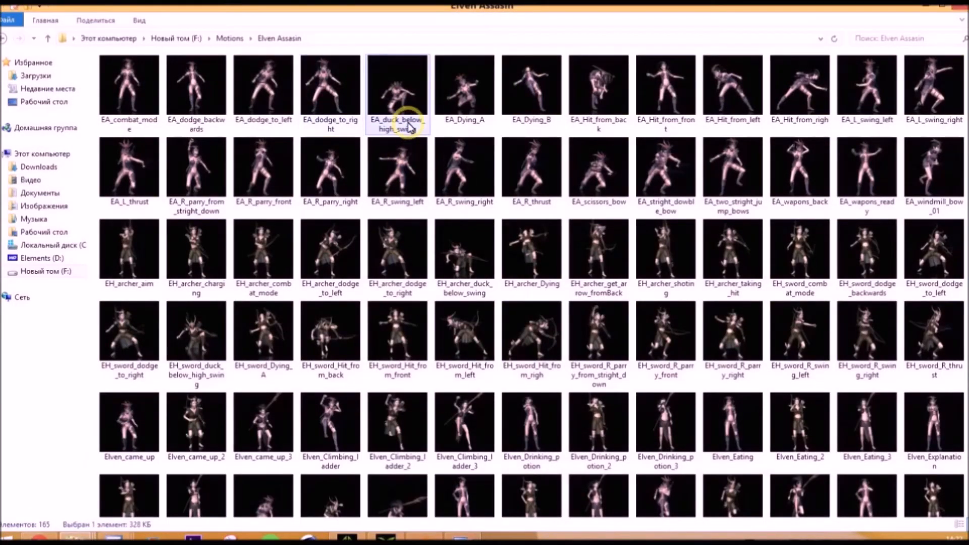
click(442, 236)
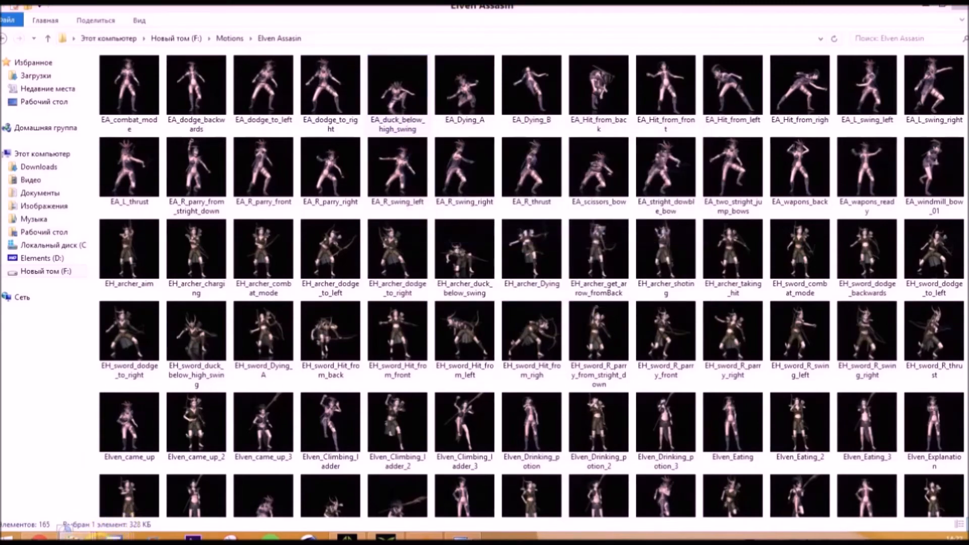
- Paste the EA_duck_below_high_swing file into the custom Assasin motion folder, granting administrator permission
mouse_move(76, 536)
click(305, 497)
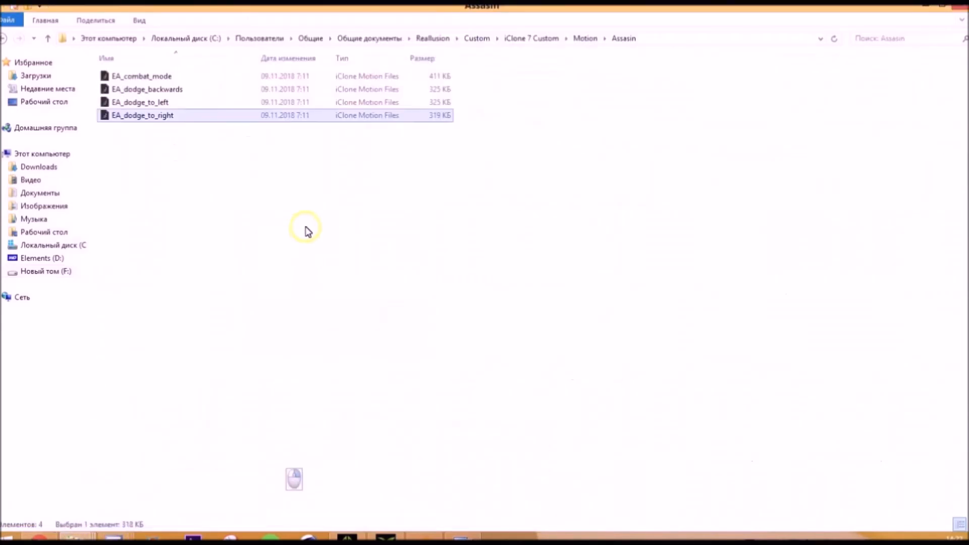
right_click(306, 226)
click(337, 311)
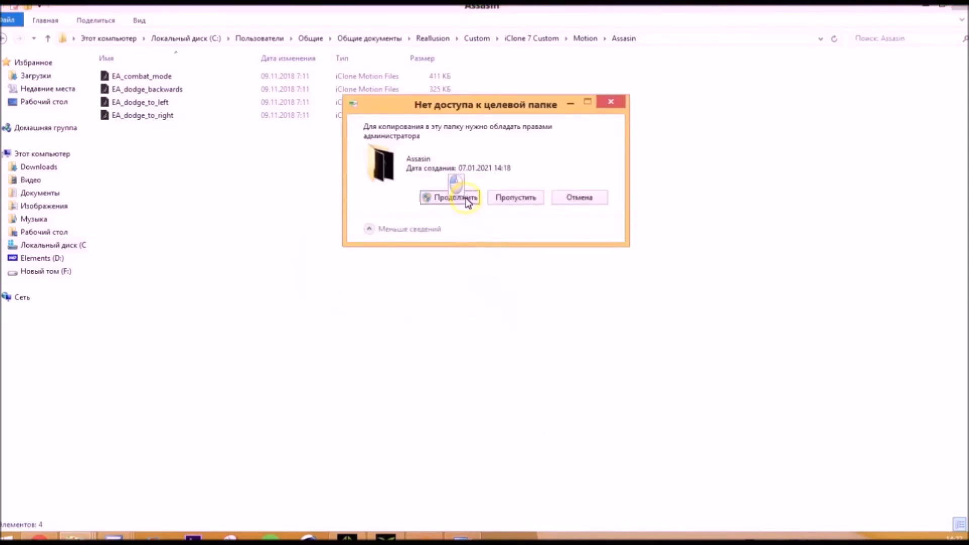
click(467, 200)
- Switch to iClone, apply the EA_duck_below_high_swing motion from the custom Assasin content to the Elven Hunter avatar, and play it through
click(348, 538)
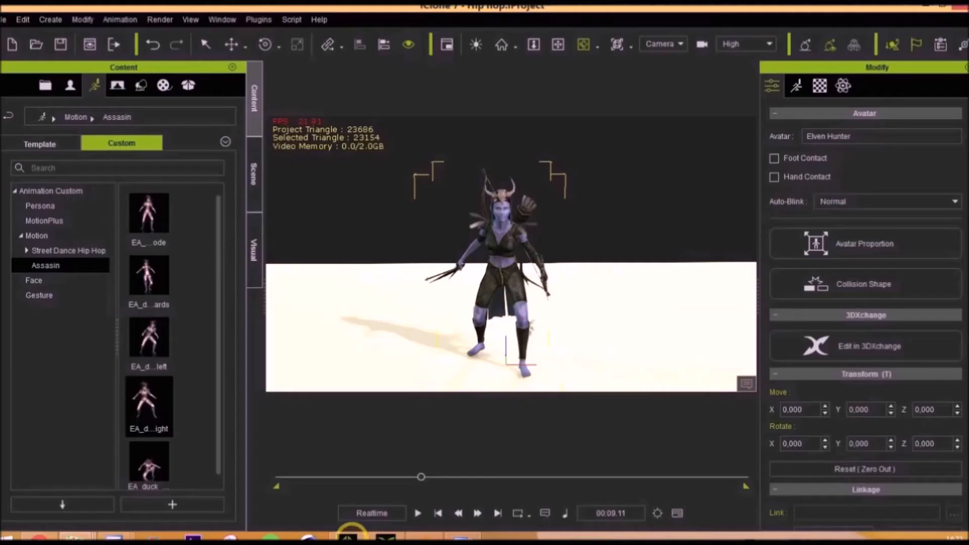
drag(217, 374, 212, 416)
drag(148, 457, 499, 285)
click(418, 513)
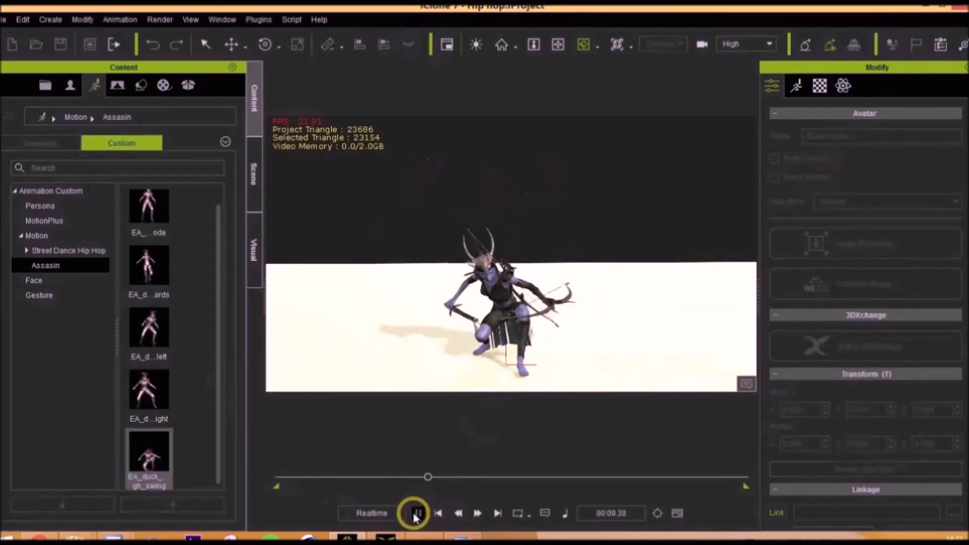
click(417, 513)
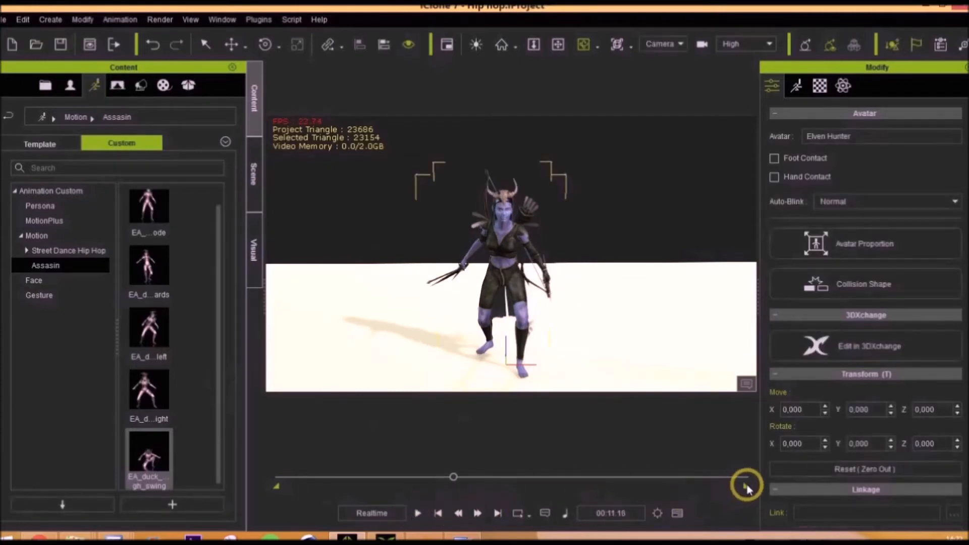
- Set the end of the timeline's playback range to 00:10.32 and play the whole motion sequence from the start
drag(453, 489, 448, 494)
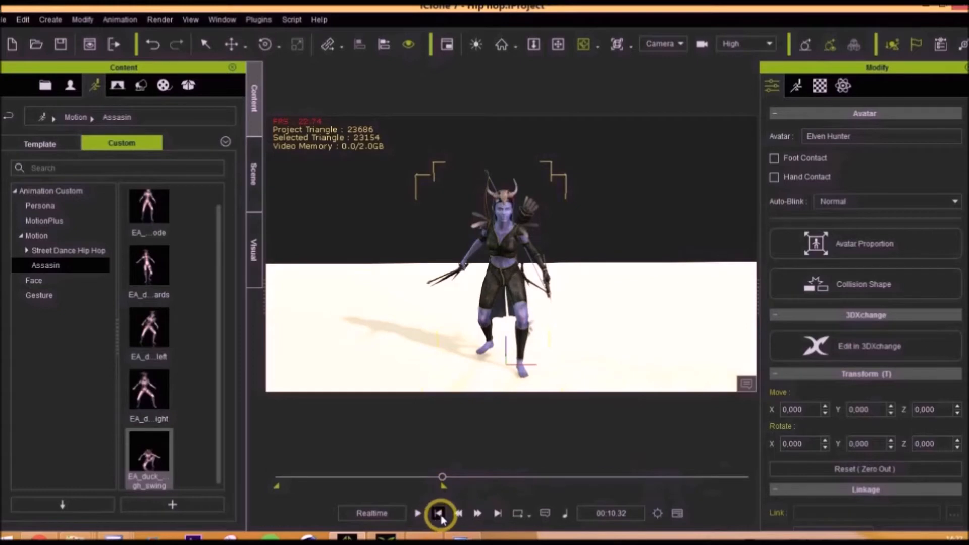
click(438, 513)
click(418, 513)
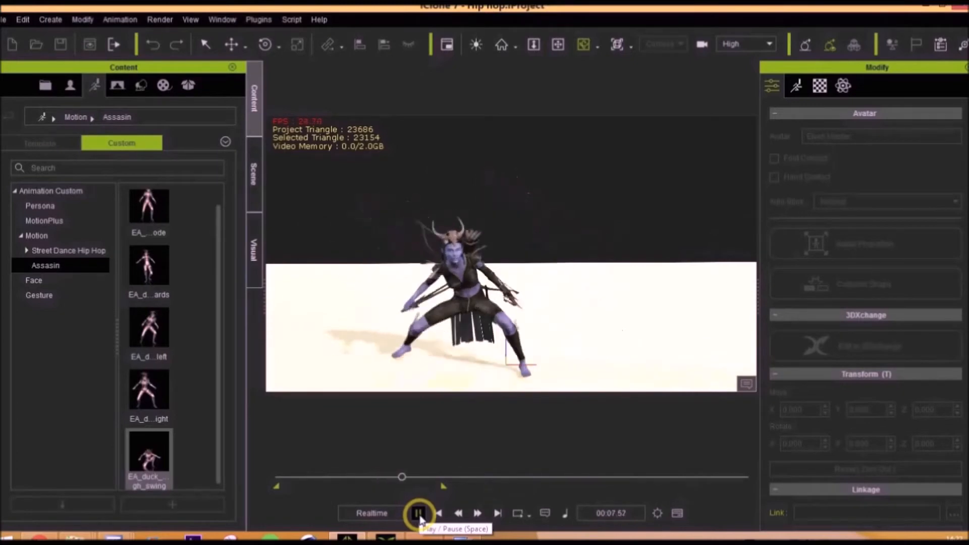
click(418, 515)
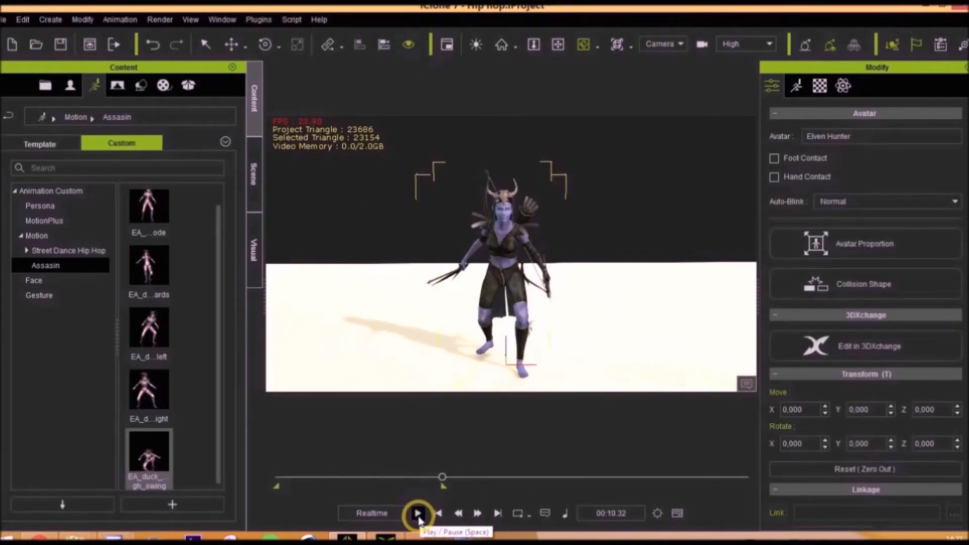
- Return to the beginning of the timeline and save the avatar's combined motion as a new item in the custom Assasin folder without replacing the existing one
click(437, 514)
click(417, 513)
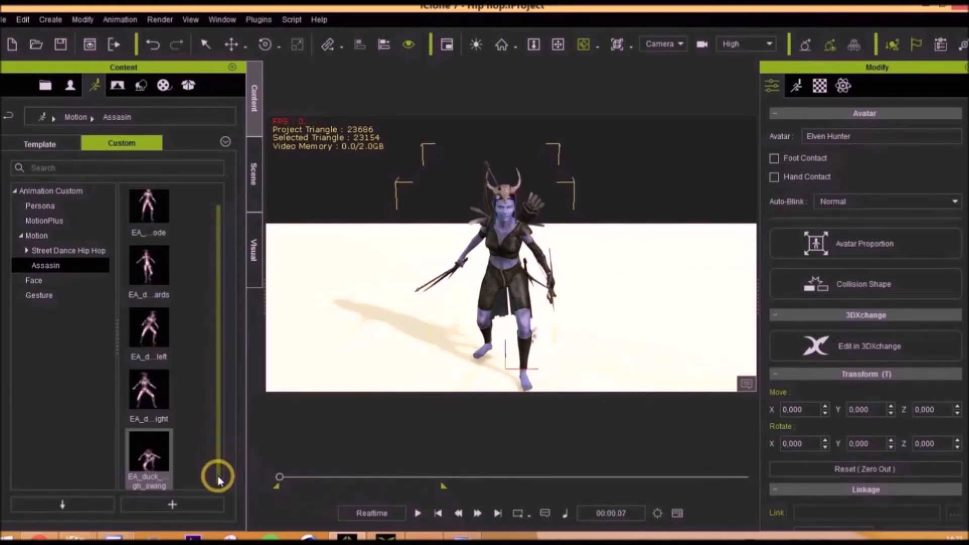
click(190, 509)
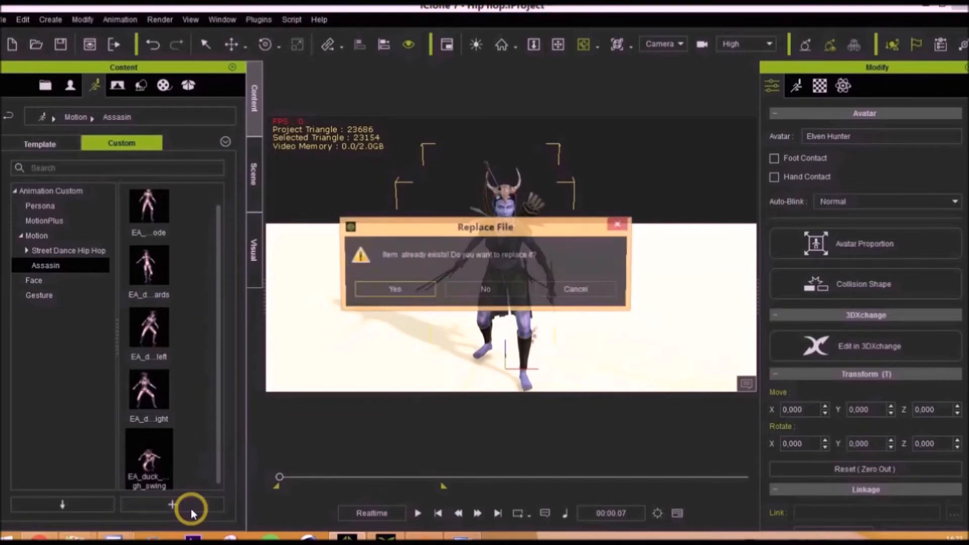
click(485, 289)
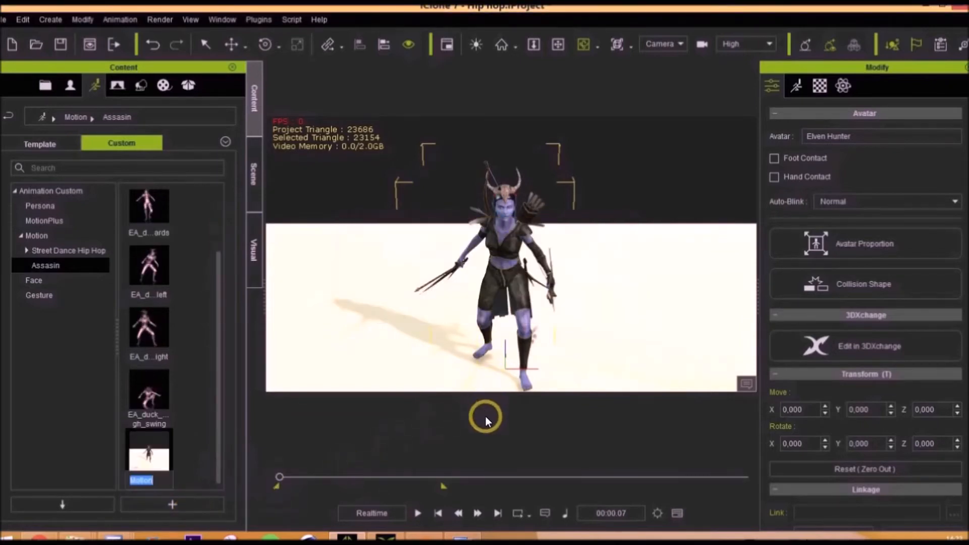
- Move to the end of the motion on the timeline and rename the newly saved custom motion as Beginner Assasin
click(442, 477)
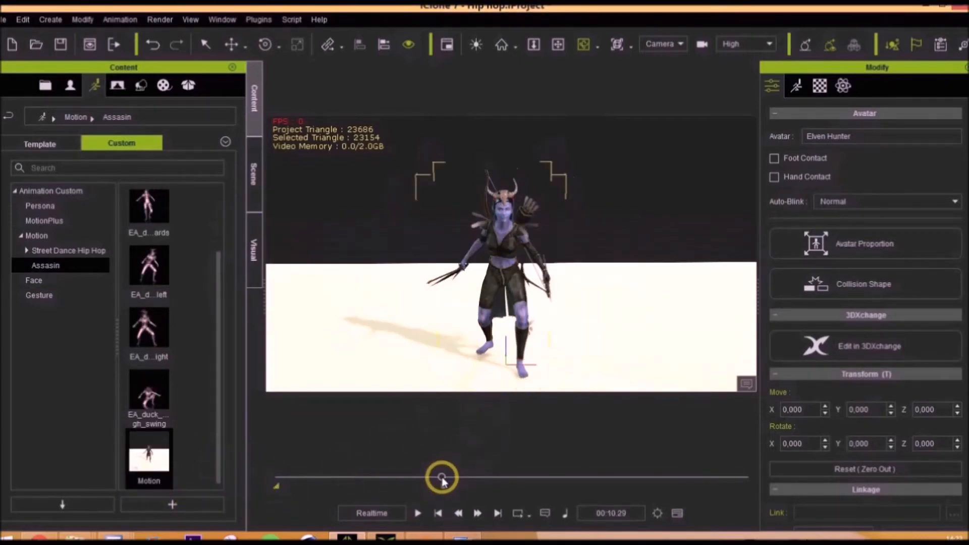
right_click(159, 481)
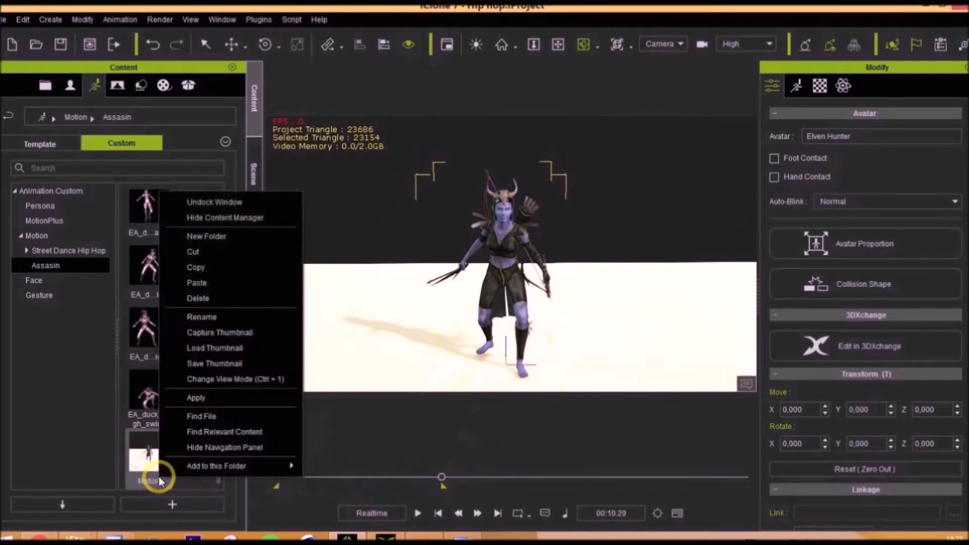
click(216, 317)
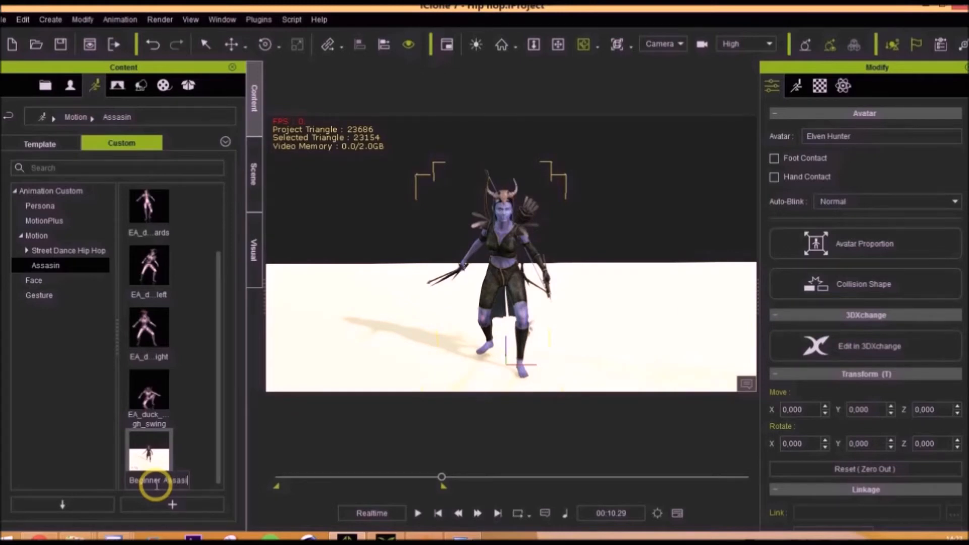
key(Return)
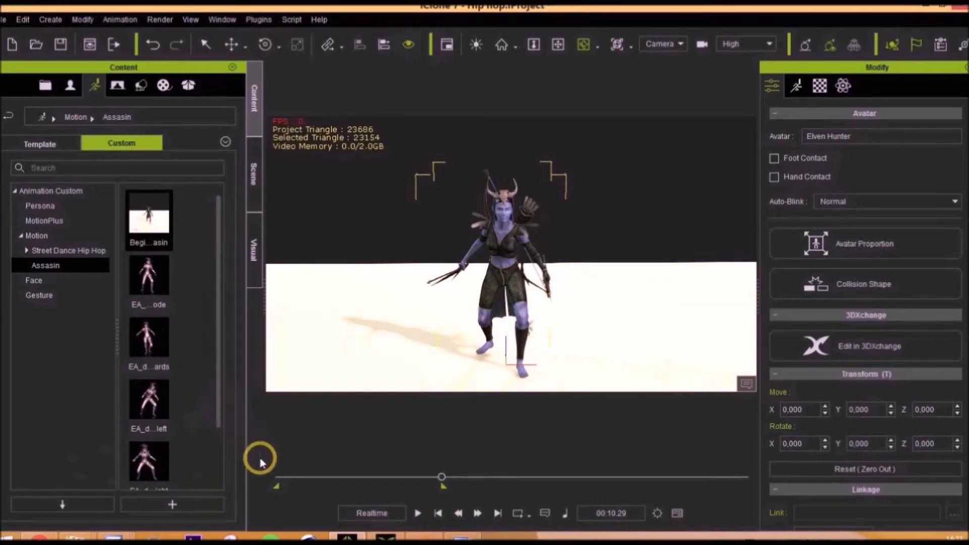
- Set up an FBX export of the avatar with the Blender target preset and the export range set to All
click(4, 19)
mouse_move(21, 119)
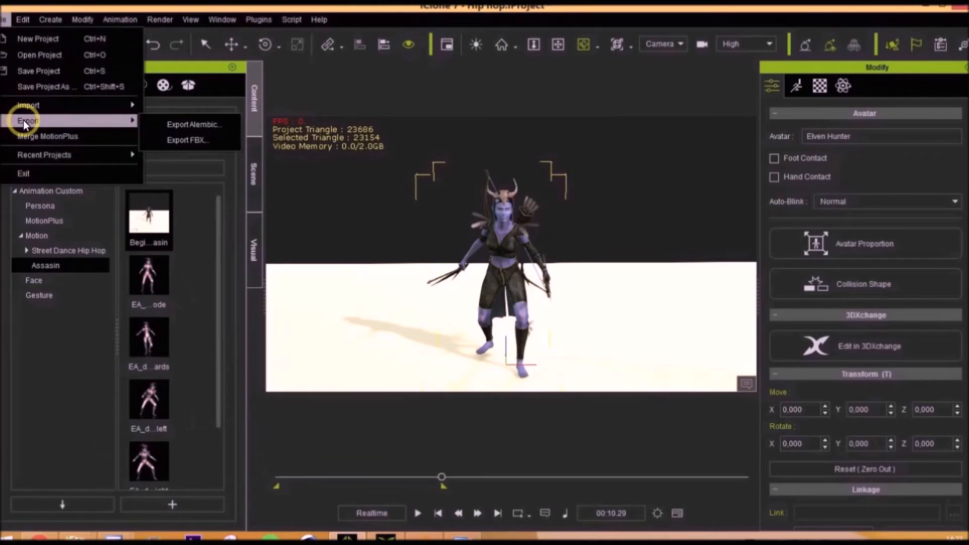
click(203, 141)
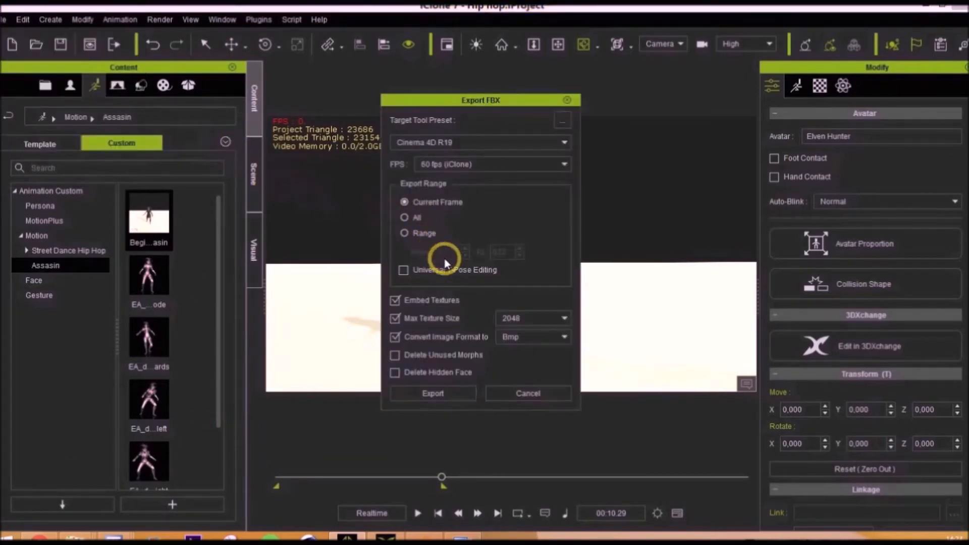
click(564, 147)
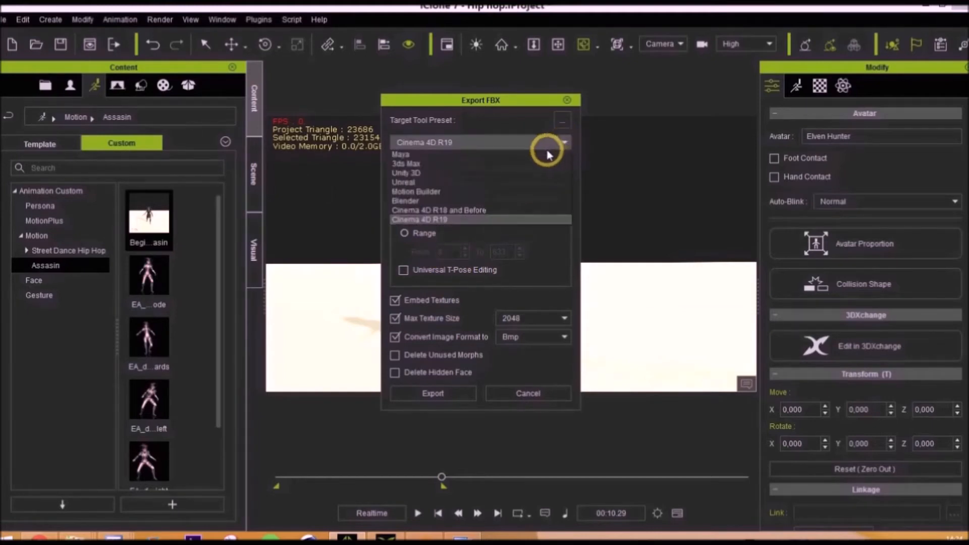
click(485, 201)
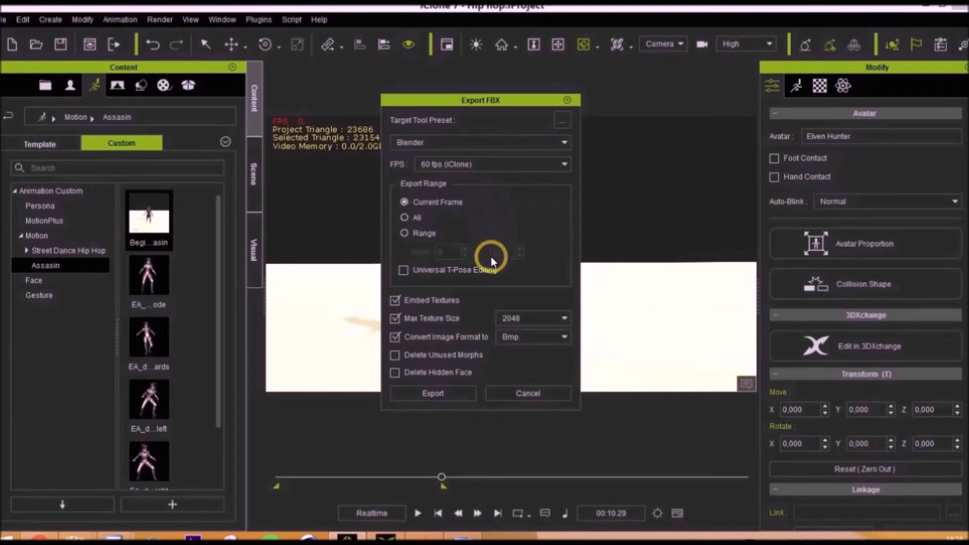
click(404, 218)
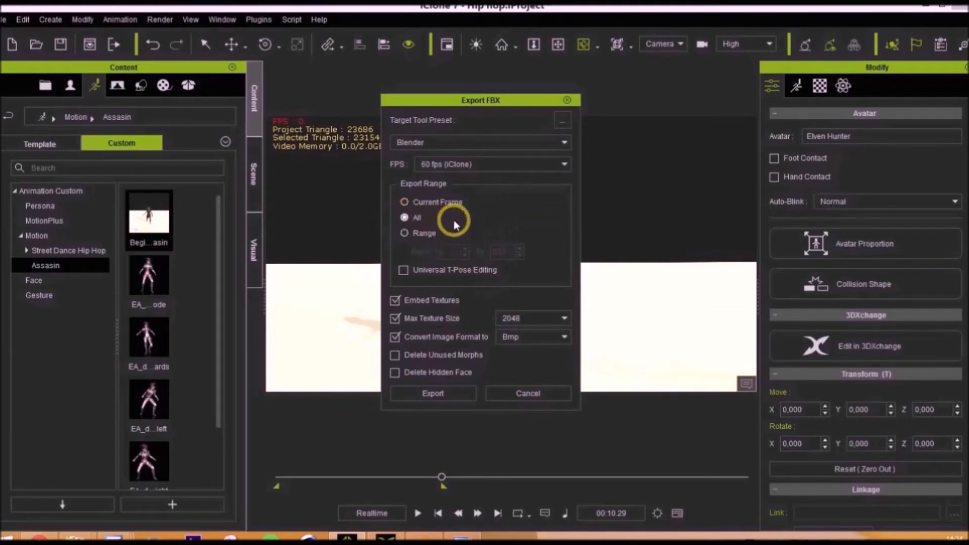
- Export the FBX file as Beginner Assasin into the Motions\Elven Assasin folder on drive F:
click(449, 395)
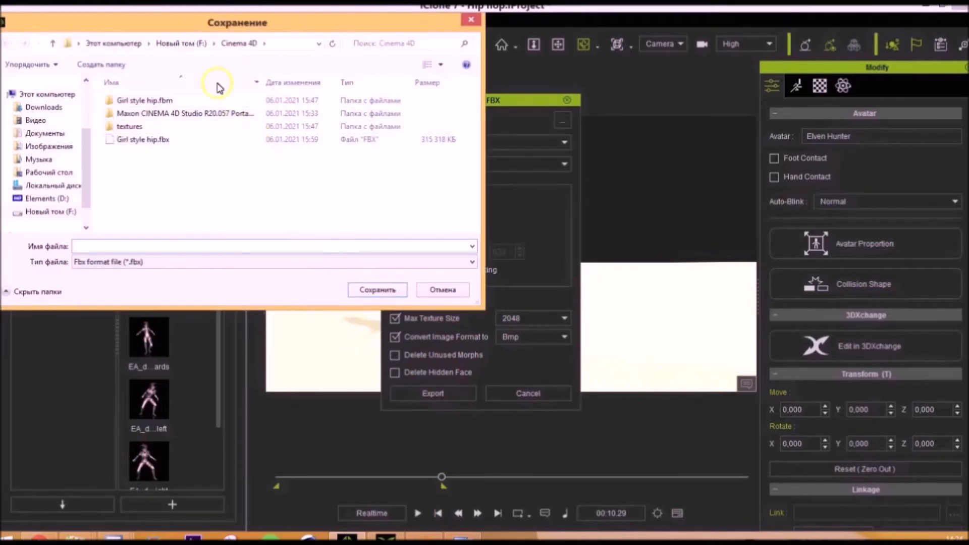
click(188, 45)
drag(475, 121, 491, 174)
click(192, 132)
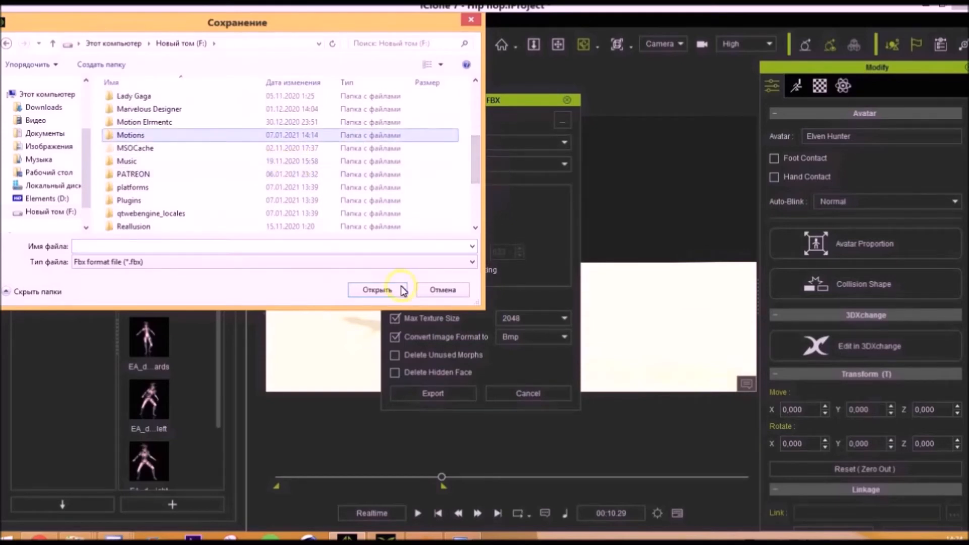
click(400, 288)
click(222, 143)
click(222, 127)
click(377, 289)
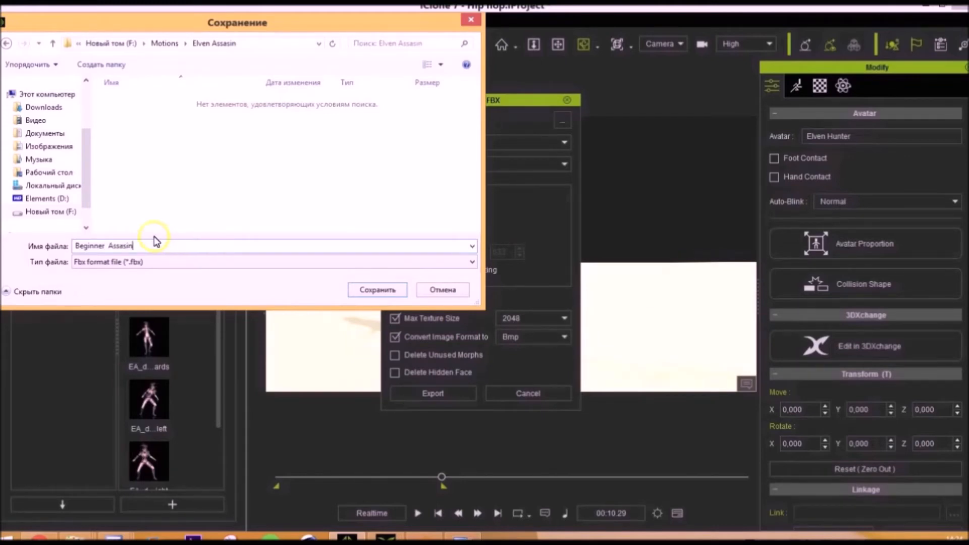
click(379, 290)
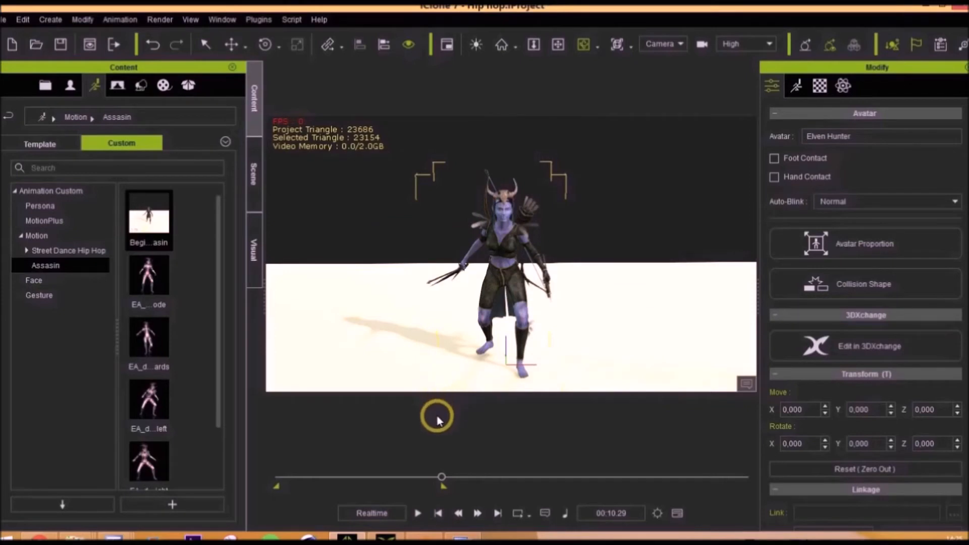
- Switch to Blender and delete the default cube from the scene
click(427, 533)
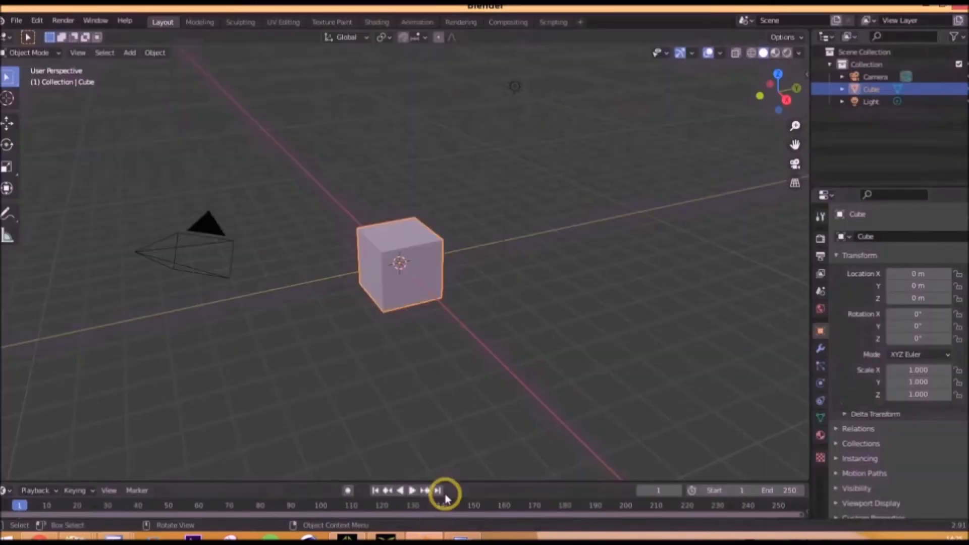
right_click(426, 283)
click(392, 484)
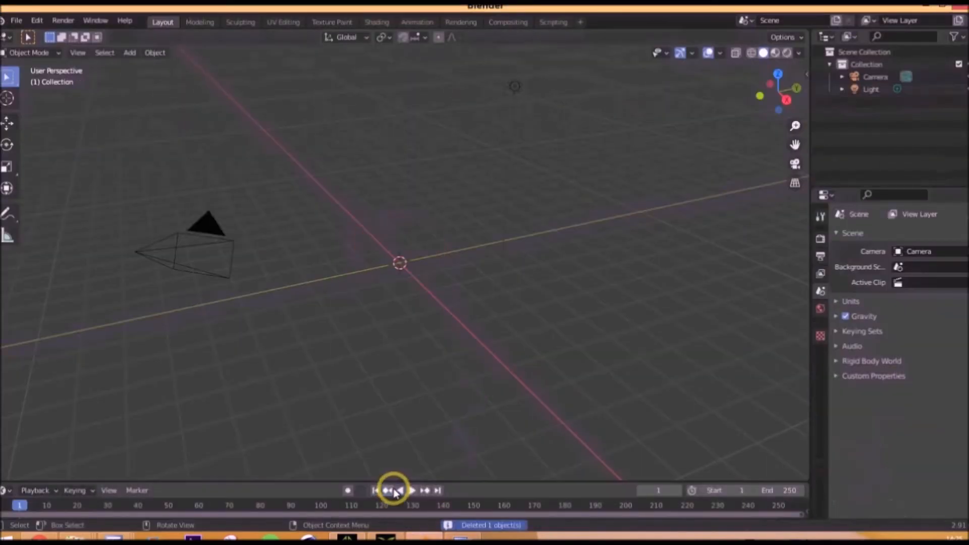
- Start an FBX import and browse to the Motions folder on drive F:
click(16, 20)
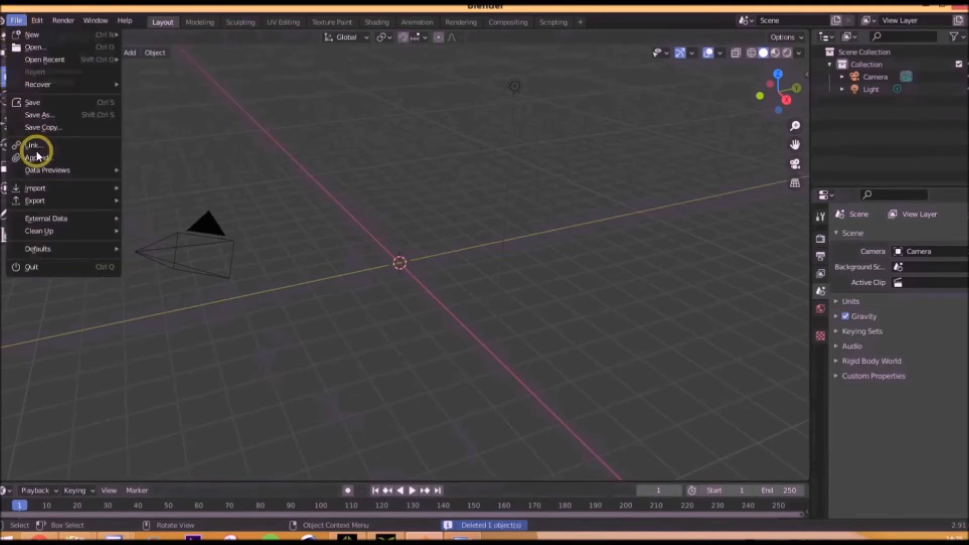
mouse_move(43, 191)
click(166, 262)
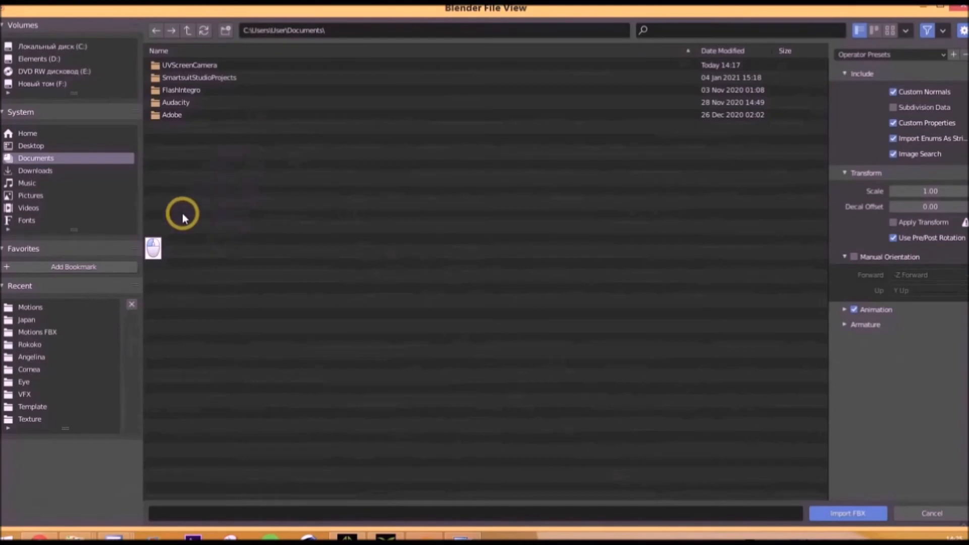
click(50, 83)
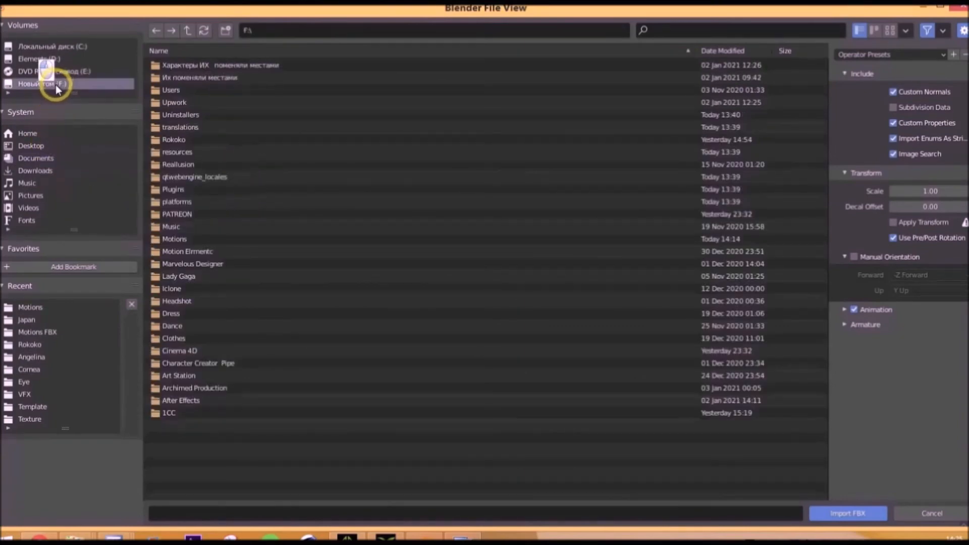
click(174, 239)
click(848, 513)
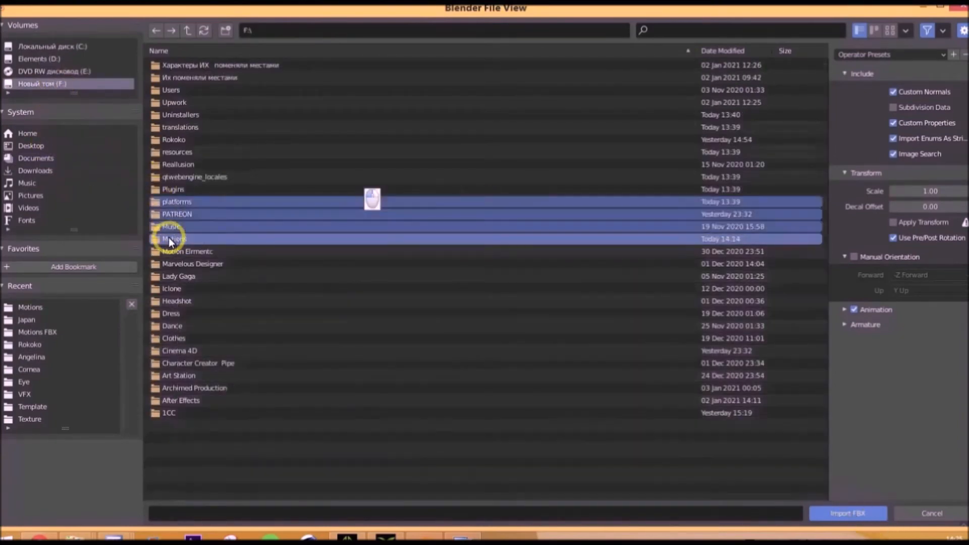
double_click(164, 238)
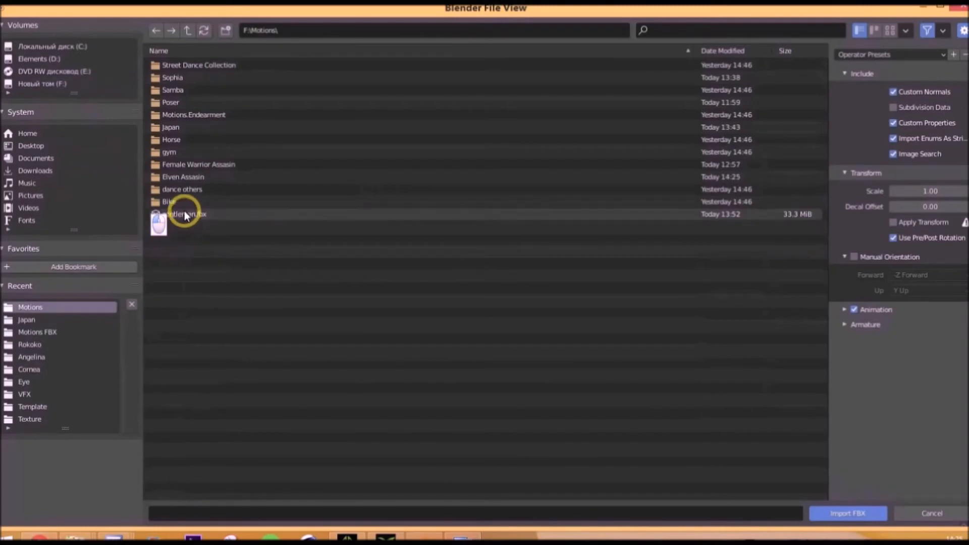
click(43, 85)
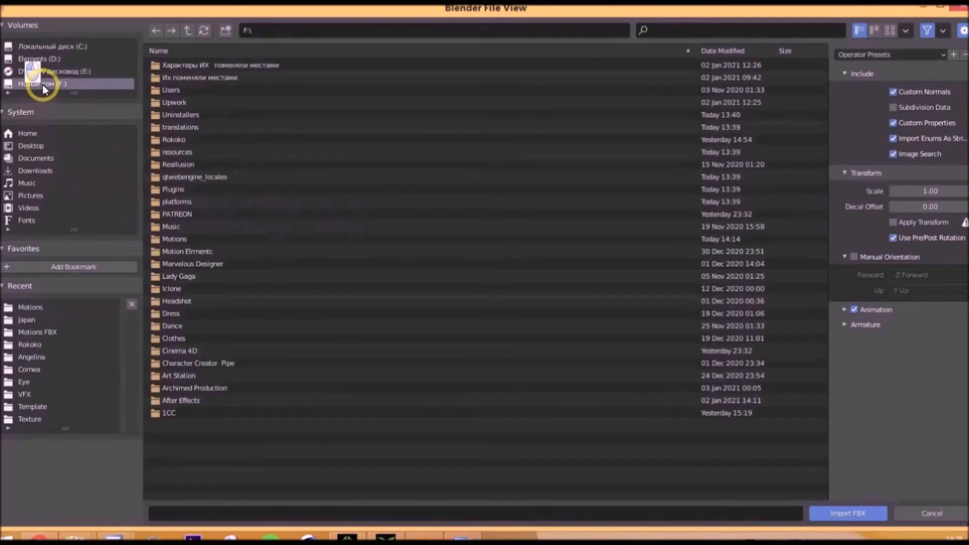
click(178, 239)
click(841, 513)
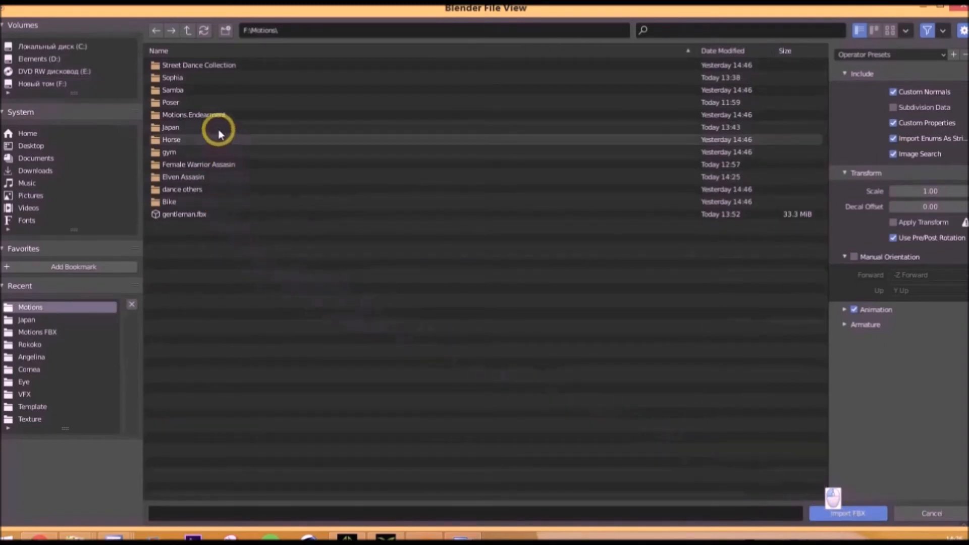
- Import Beginner Assasin.fbx from the Elven Assasin folder into the scene
click(228, 175)
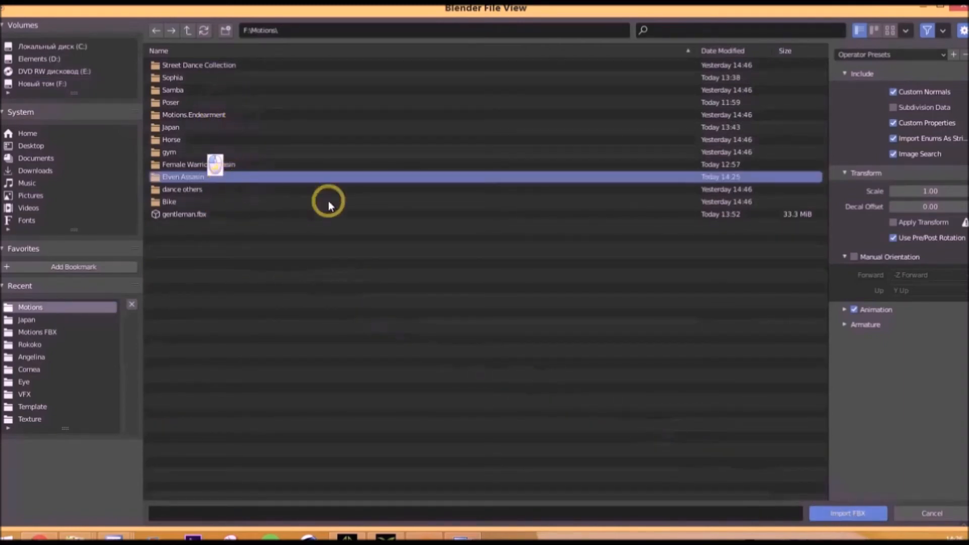
click(863, 512)
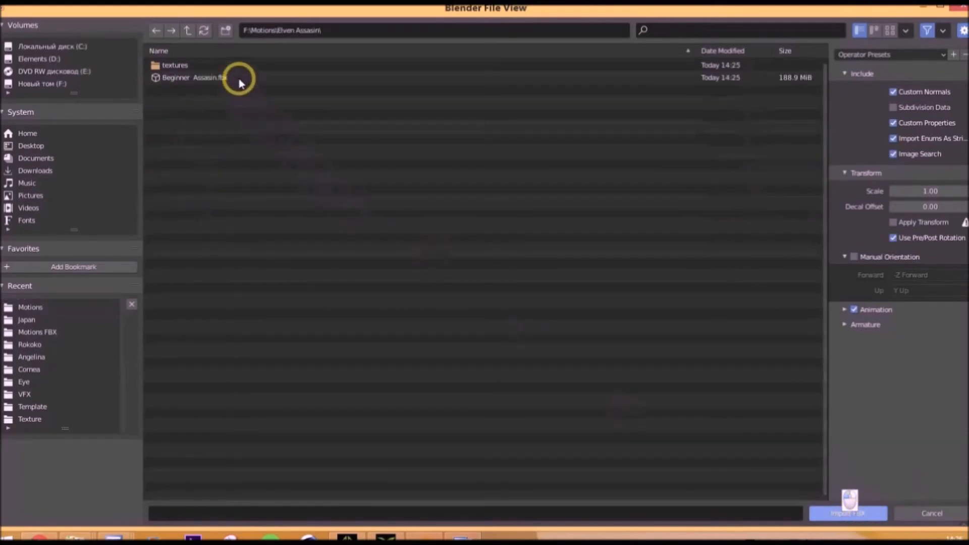
click(237, 79)
click(851, 515)
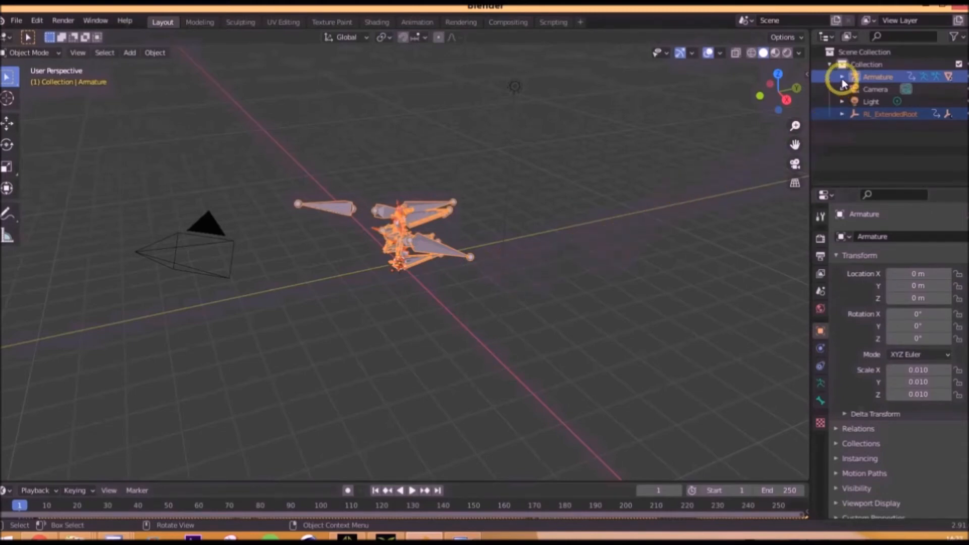
- Examine the imported character and expand its Armature hierarchy down to the bone beneath BoneRoot
scroll(643, 306, down, 4)
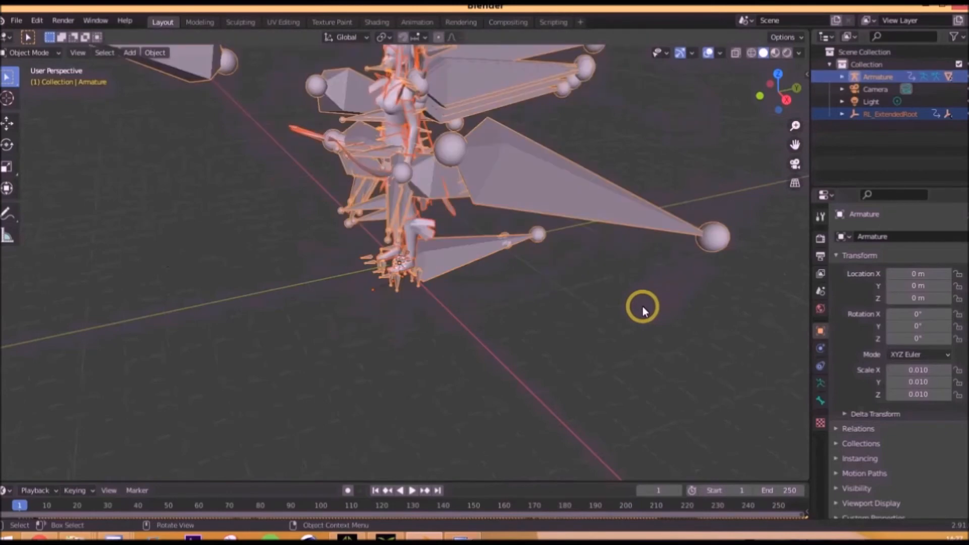
scroll(645, 309, down, 3)
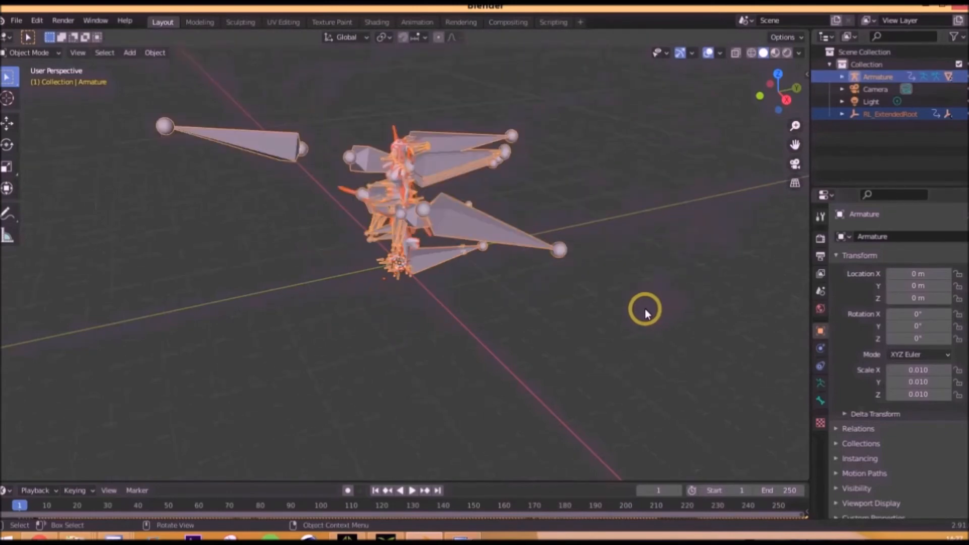
click(846, 77)
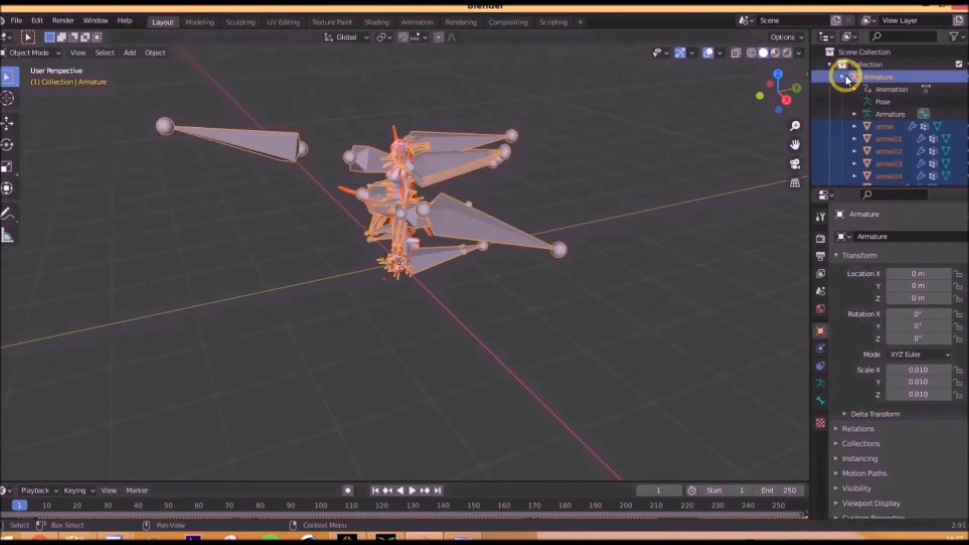
click(856, 114)
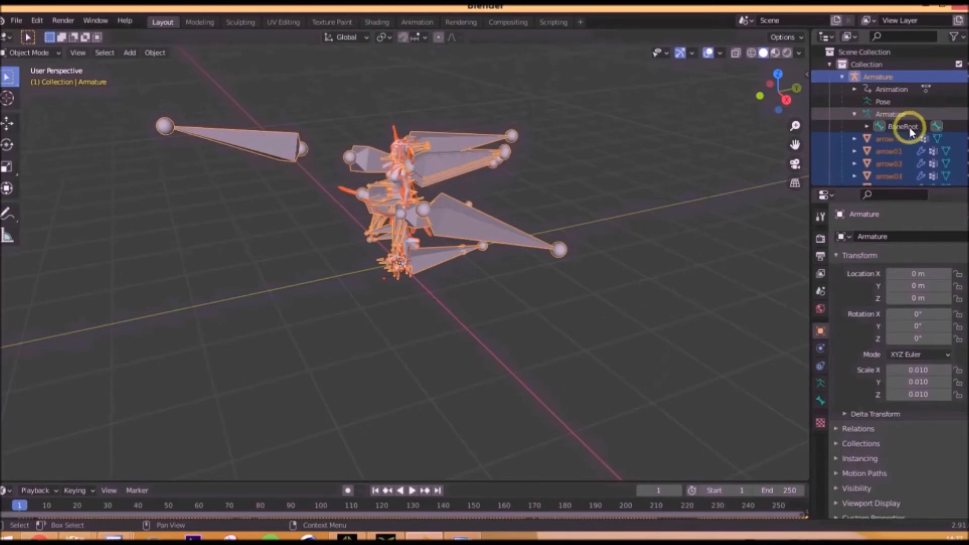
click(887, 128)
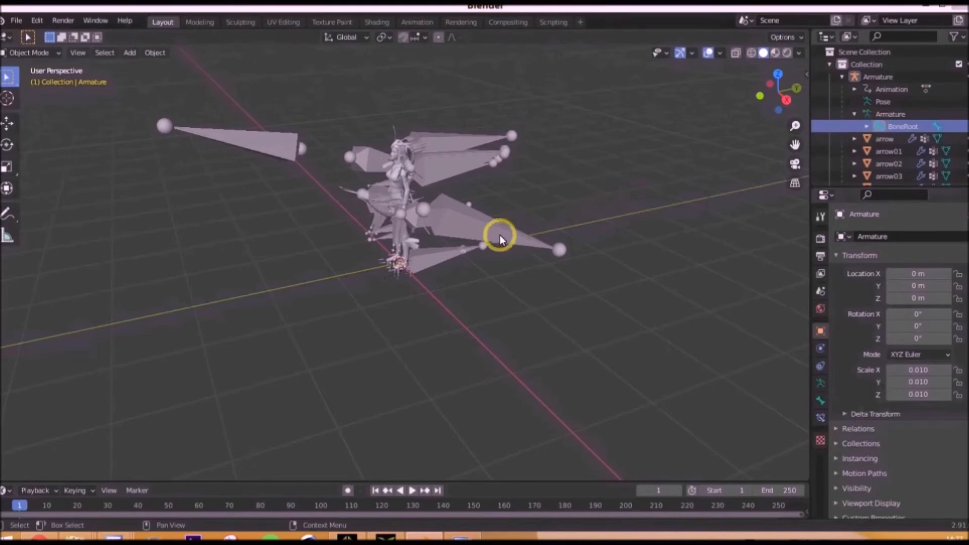
click(867, 126)
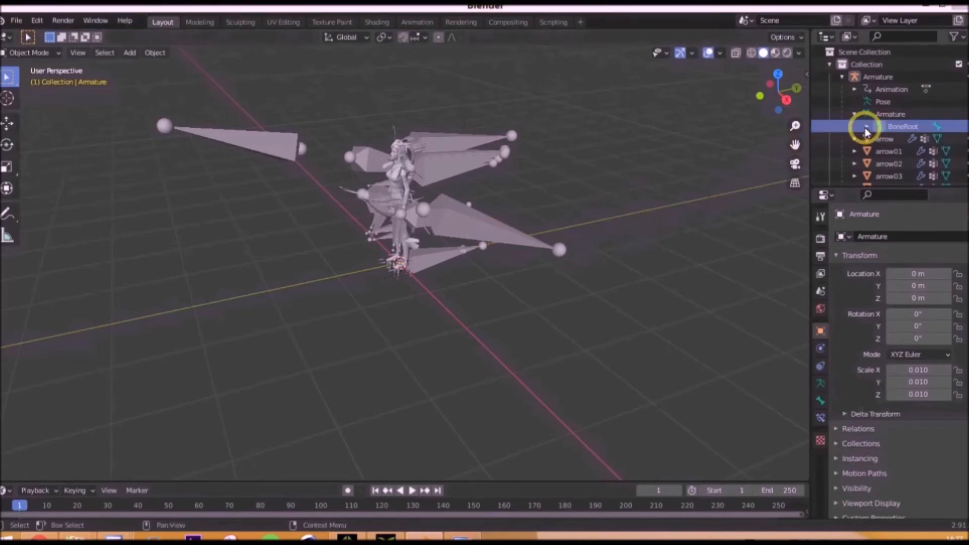
- Hide the top-level Armature object in the viewport and inspect the character mesh without its bones
click(868, 79)
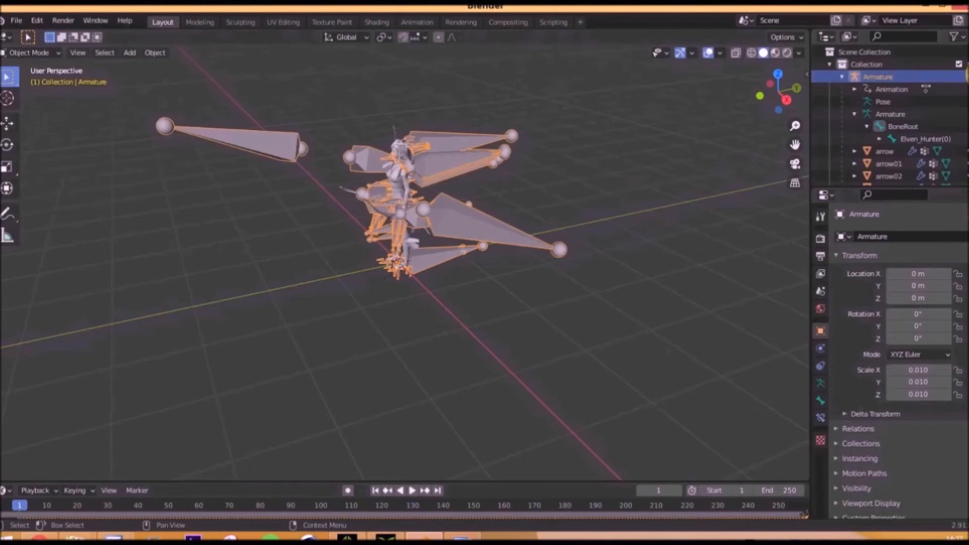
click(961, 76)
scroll(474, 216, up, 6)
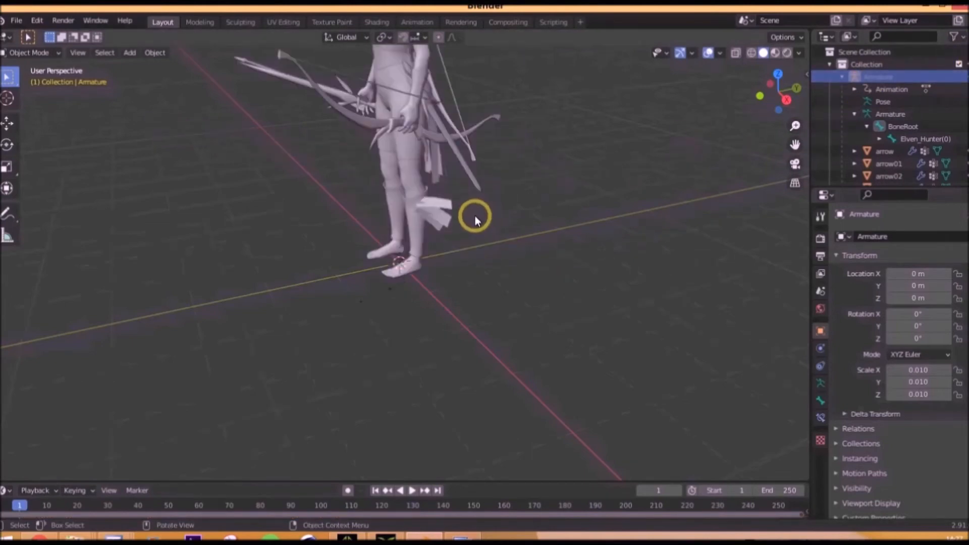
scroll(480, 237, down, 2)
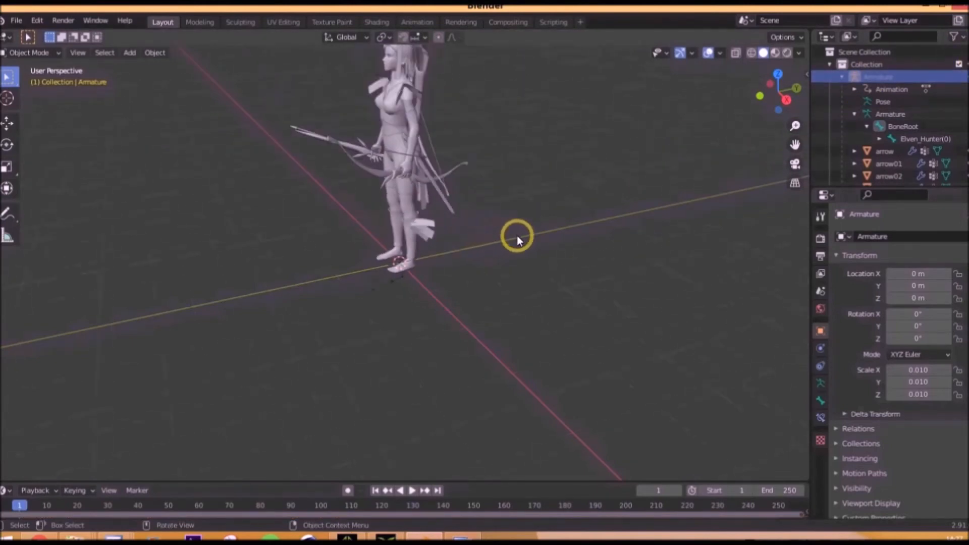
scroll(573, 234, down, 1)
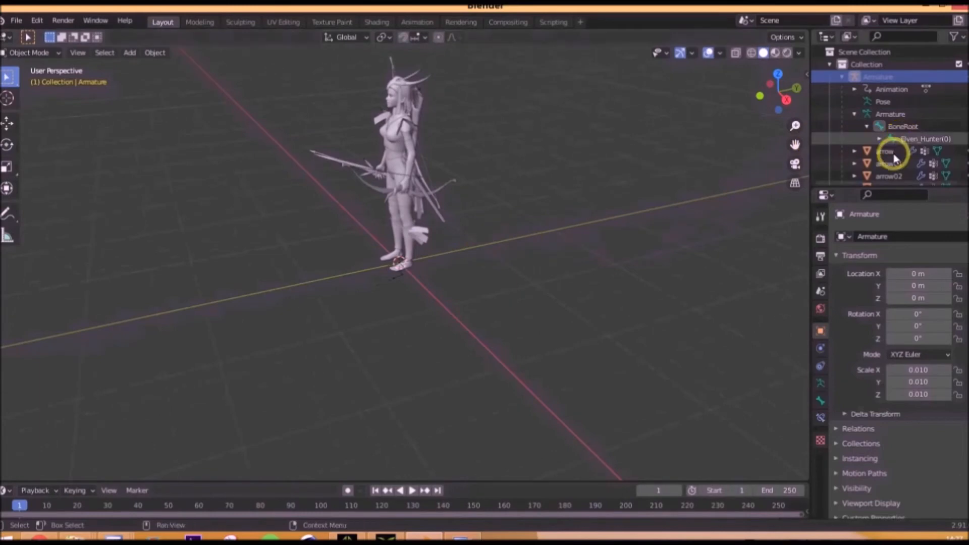
- Play and stop the character's animation, and view the posed mesh from behind
click(411, 490)
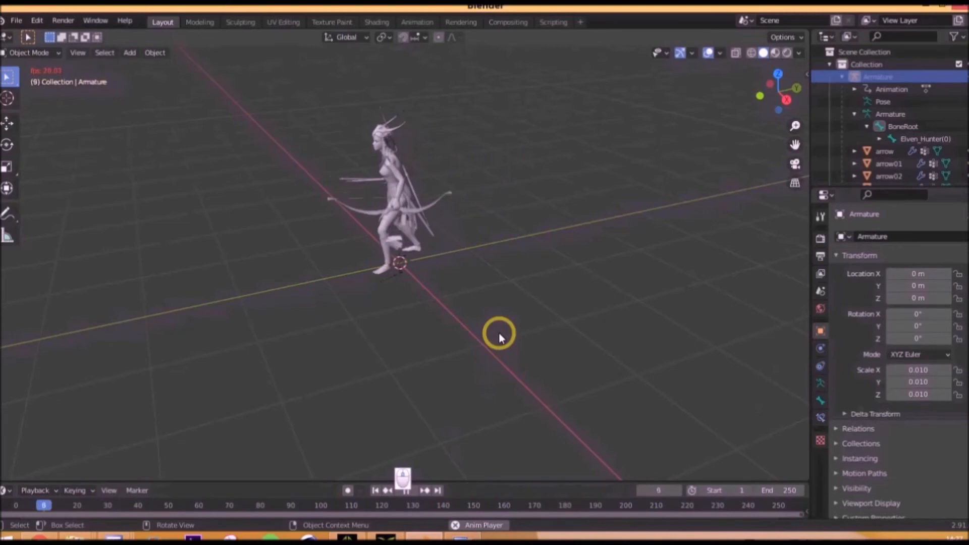
click(406, 490)
scroll(329, 185, up, 3)
scroll(329, 185, down, 4)
middle_drag(437, 152, 363, 144)
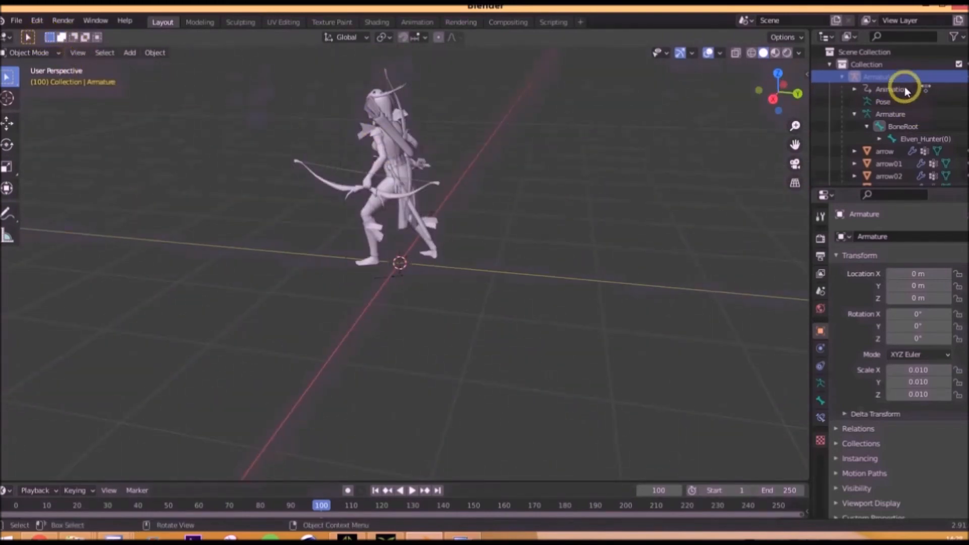
- Select the arrow mesh and the Elven_Hunter(0) bone in the scene hierarchy to inspect them
click(900, 149)
click(918, 139)
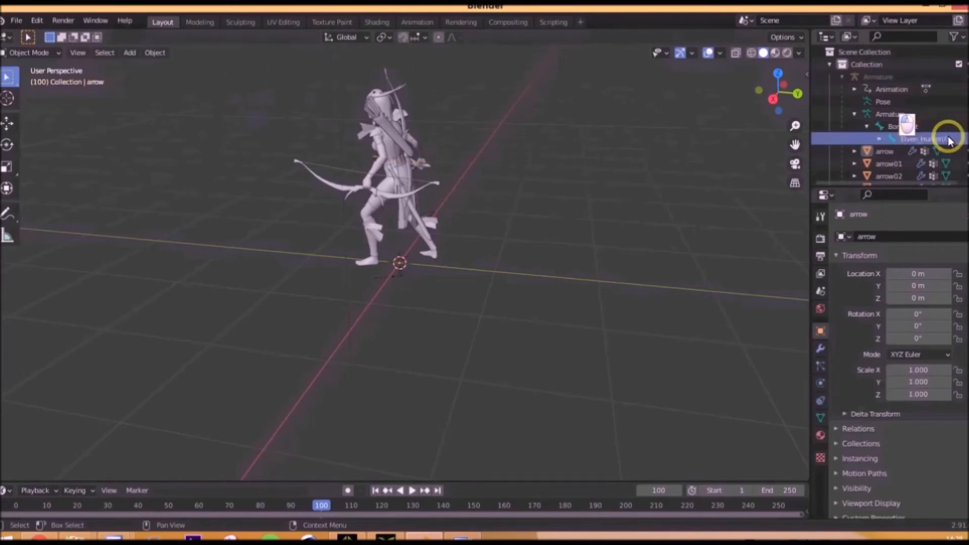
click(885, 78)
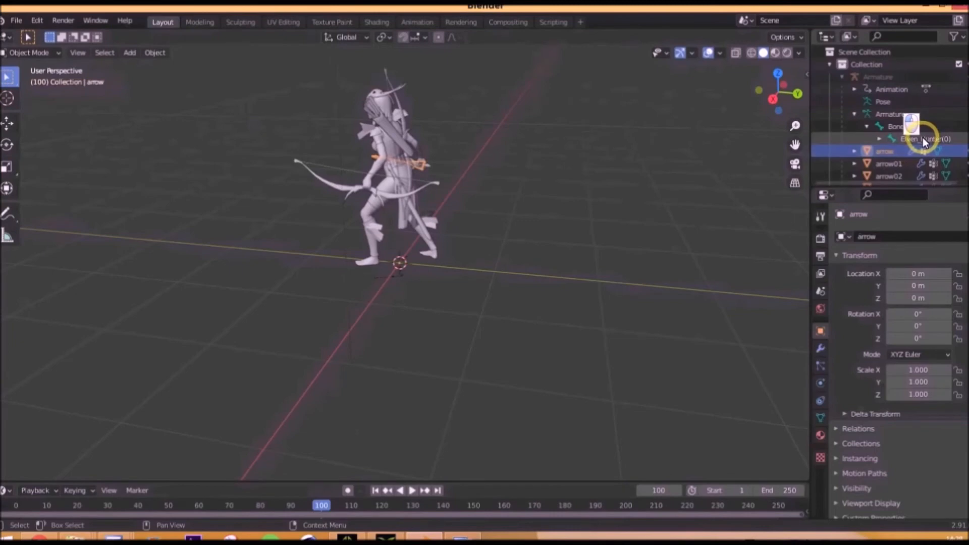
scroll(934, 136, down, 2)
click(923, 115)
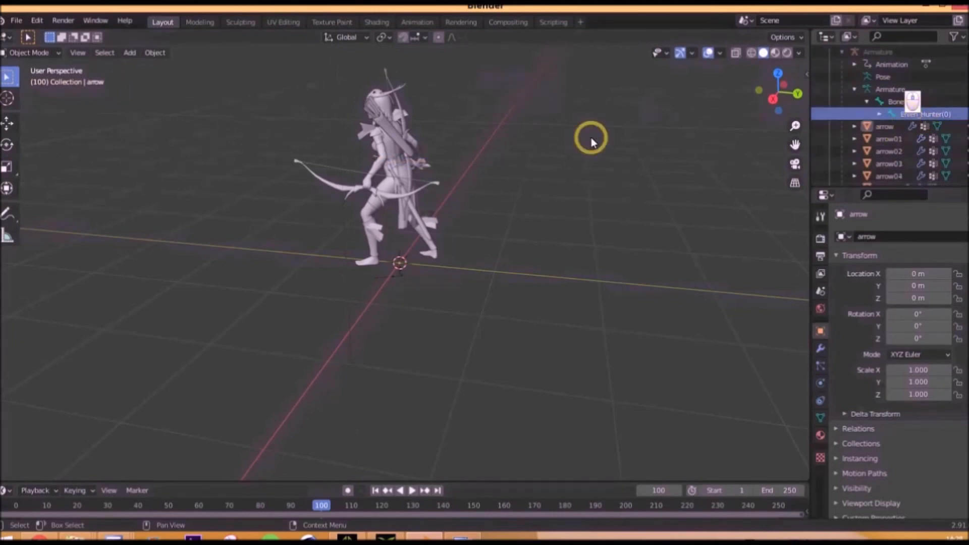
- Replay the animation from a raised side view of the character and stop it
middle_drag(580, 125, 584, 222)
scroll(533, 254, down, 1)
scroll(533, 255, up, 2)
click(411, 492)
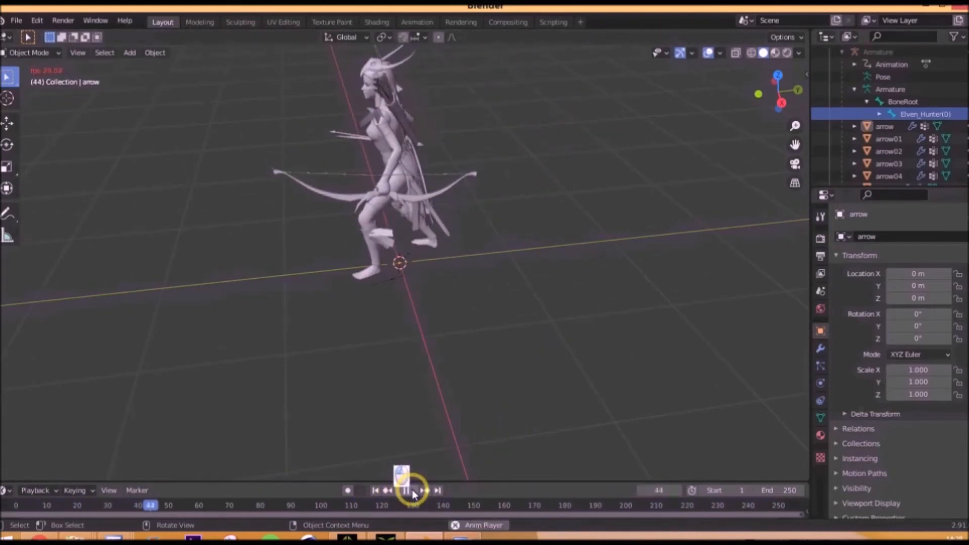
click(412, 493)
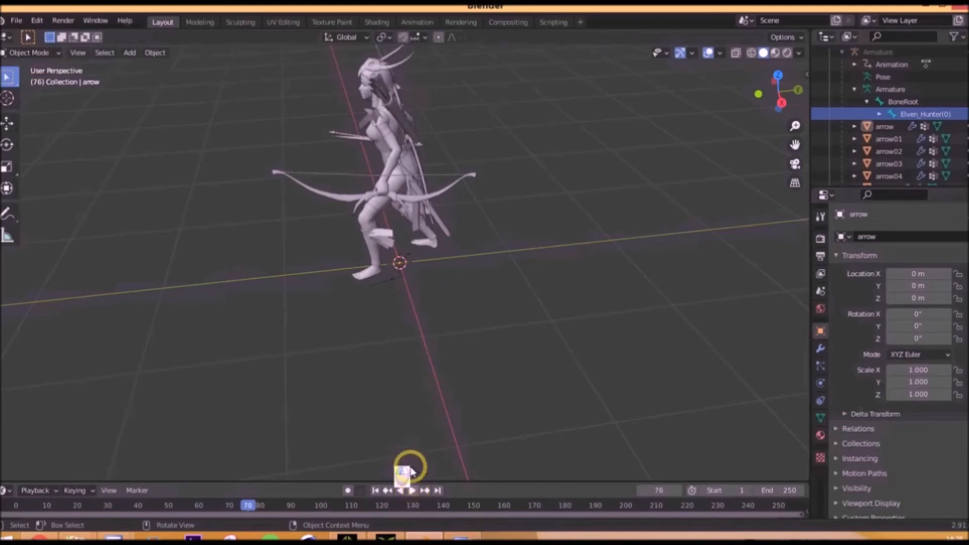
middle_drag(464, 188, 587, 179)
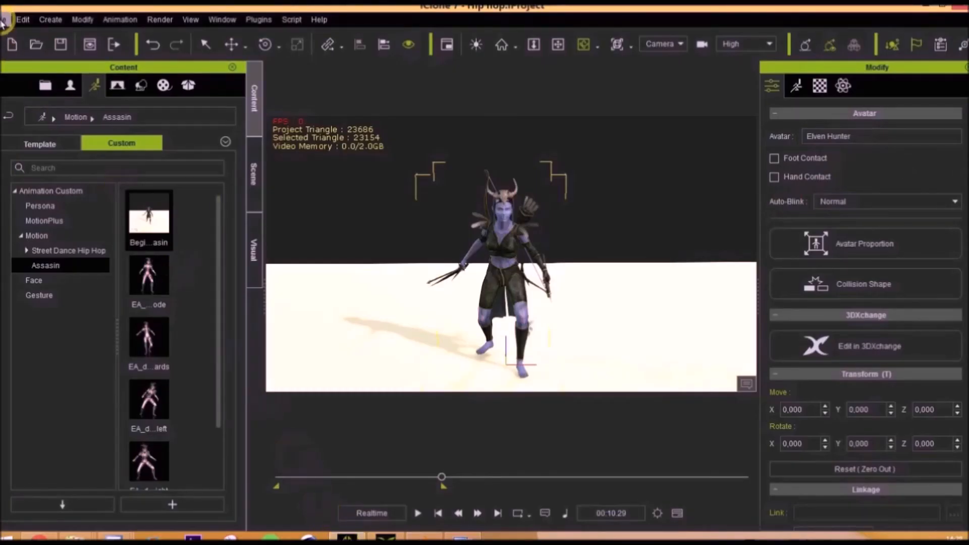
- Switch to iClone 7 and start an FBX export with the Cinema 4D R19 target tool preset
click(4, 19)
mouse_move(18, 119)
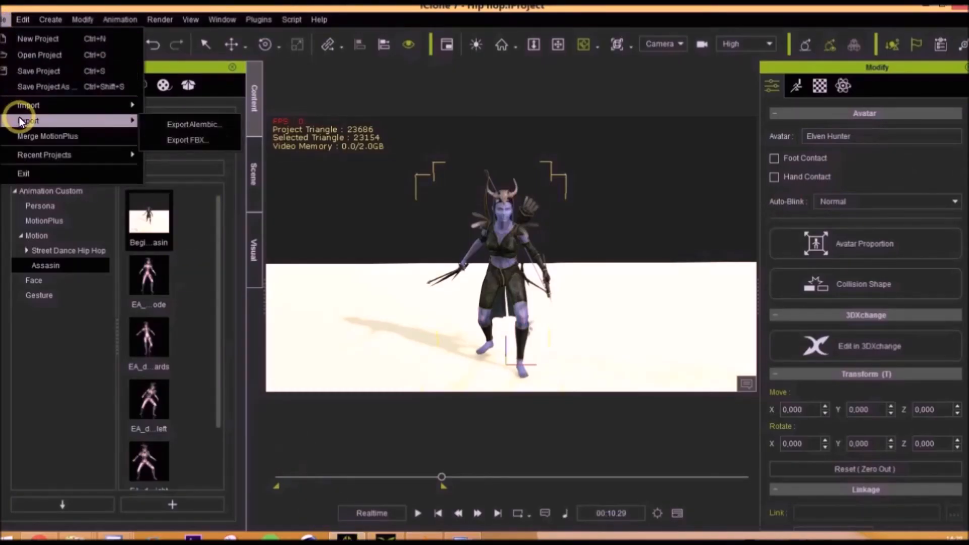
click(205, 142)
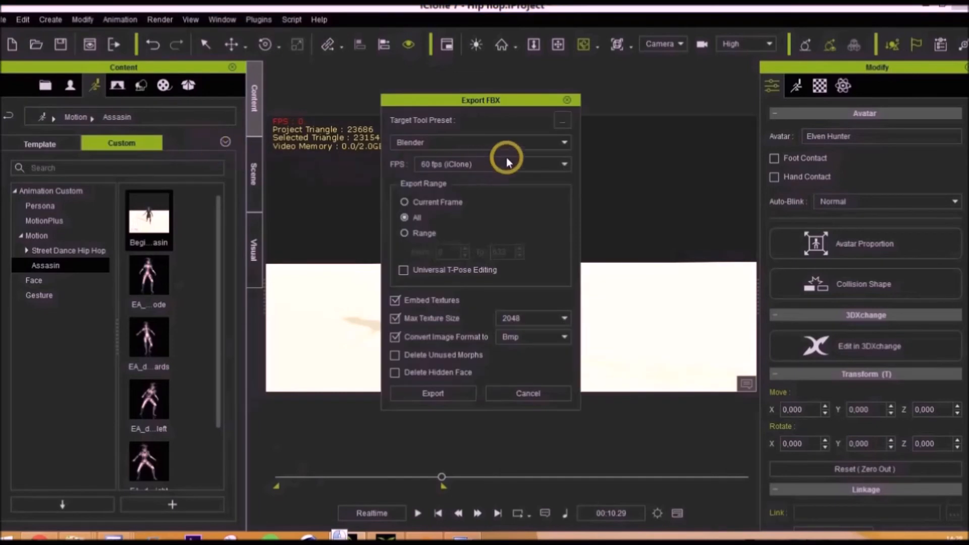
click(563, 144)
click(483, 218)
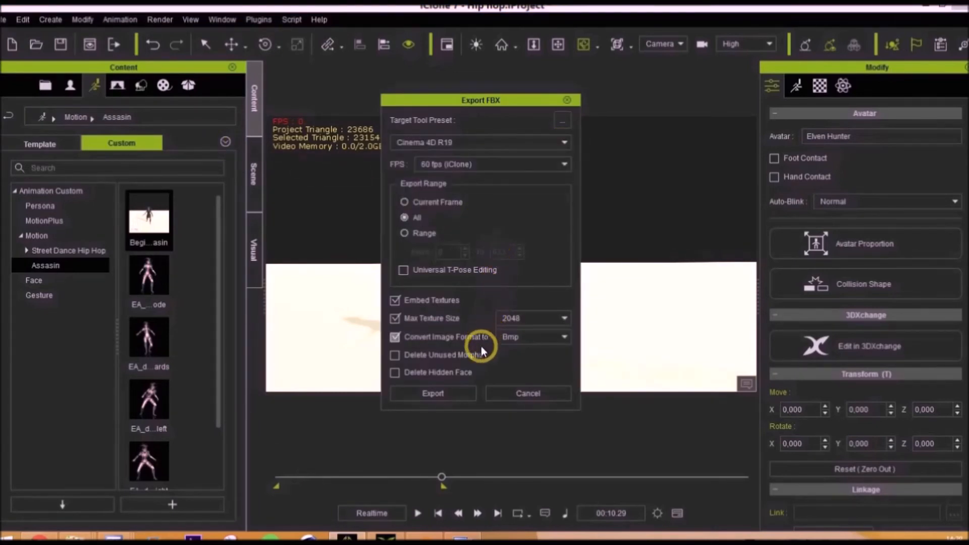
- Try to export the avatar as Beginner Assasin Cinema 4D.fbx in the Elven Assasin folder
click(456, 396)
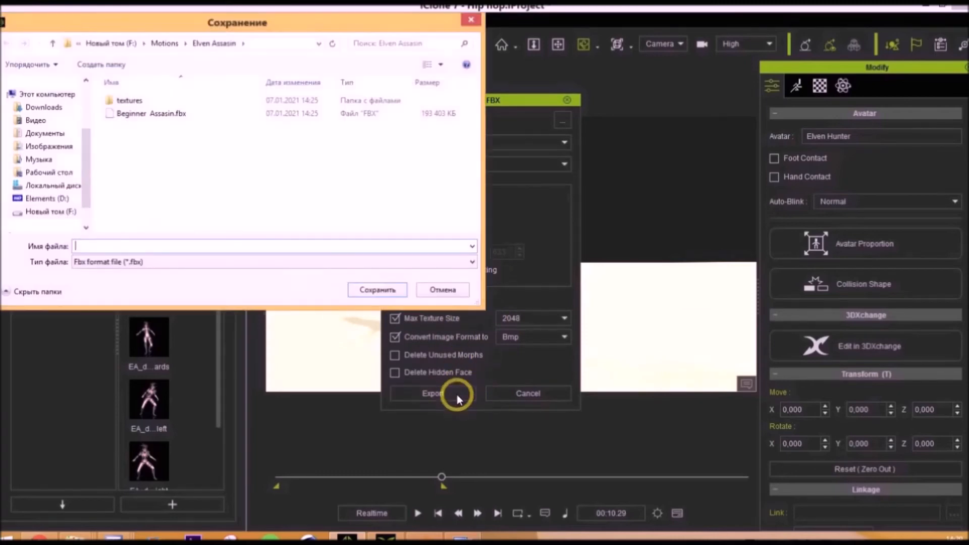
click(154, 115)
click(132, 246)
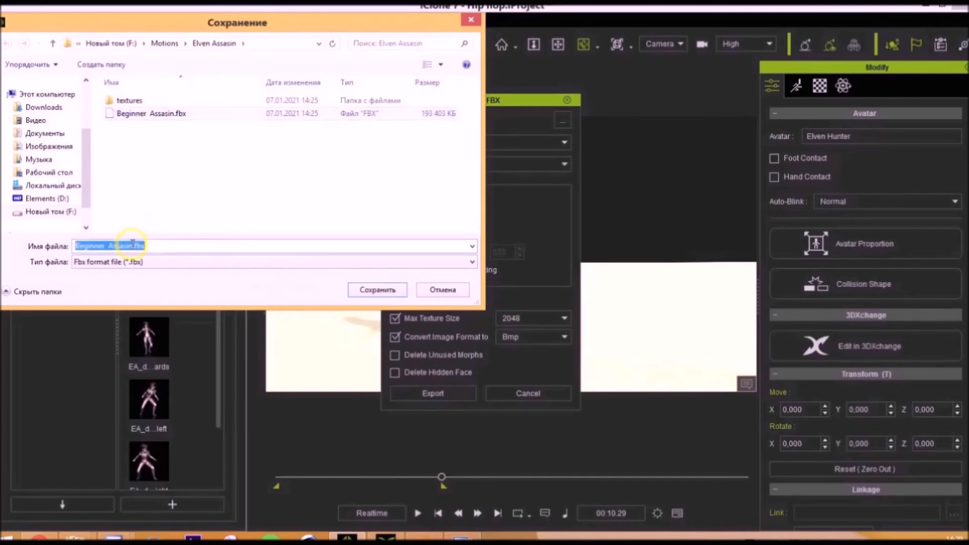
click(132, 245)
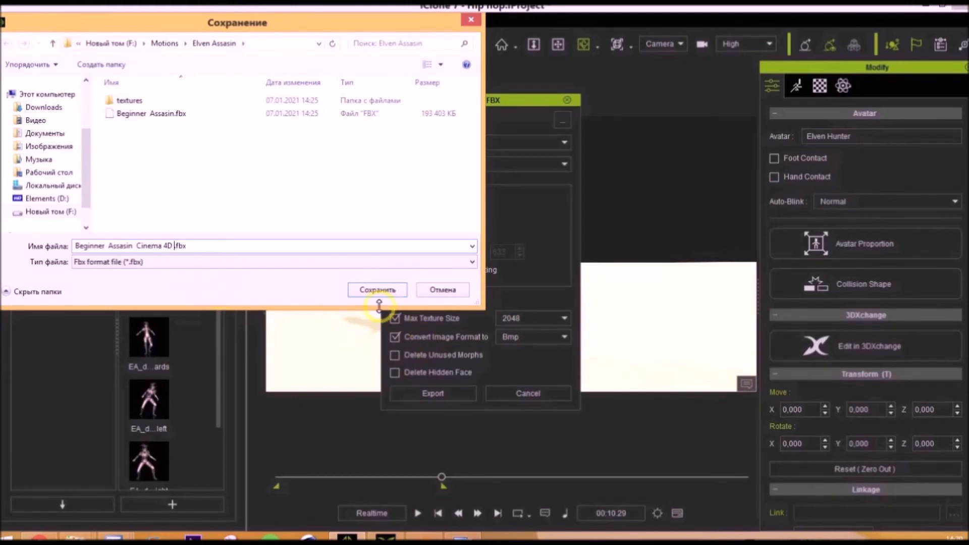
click(384, 291)
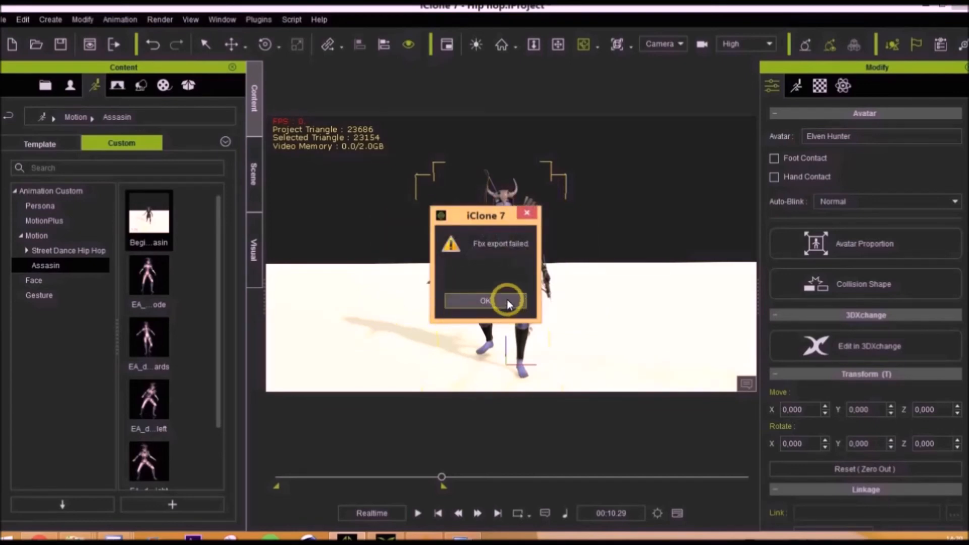
click(507, 300)
- Rewind the timeline and reopen the FBX export settings, keeping the Cinema 4D R19 preset and 60 fps (iClone)
click(437, 513)
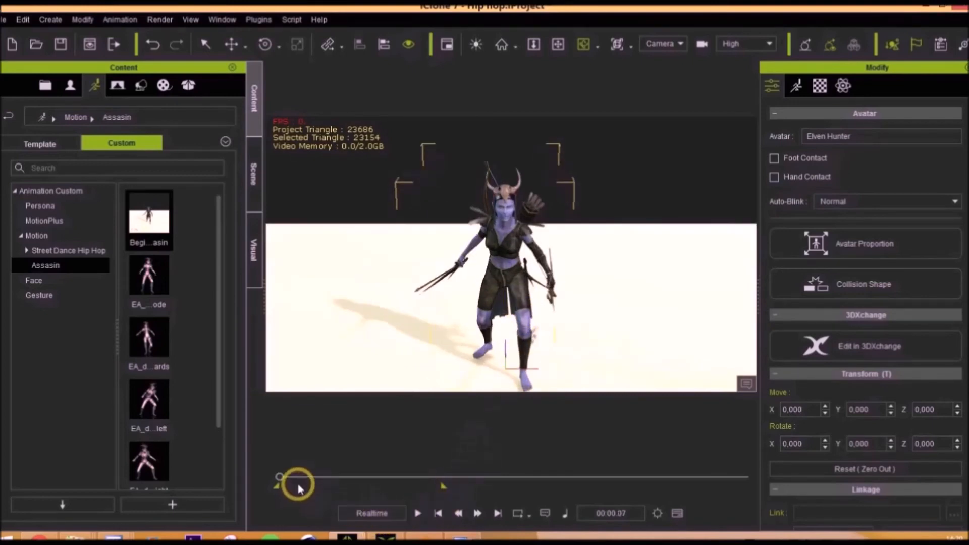
click(9, 20)
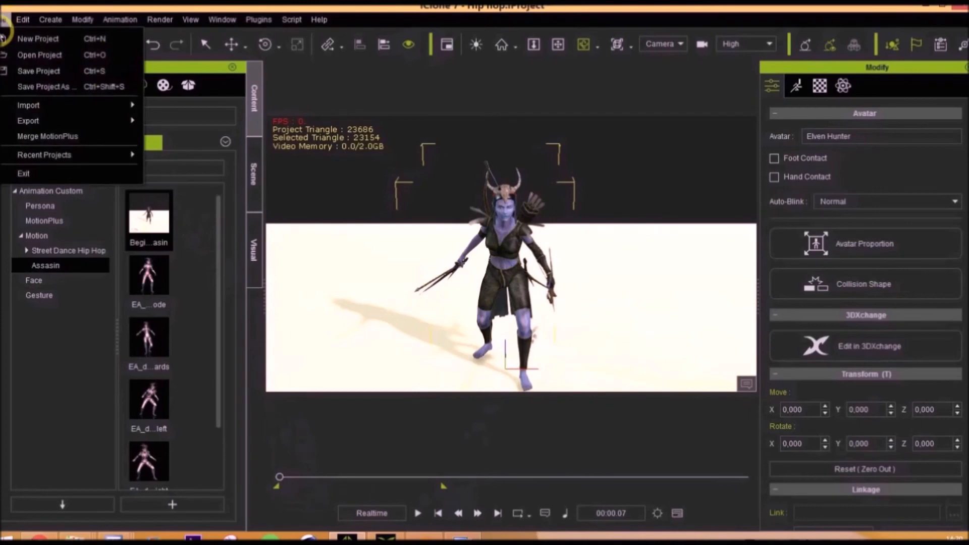
mouse_move(71, 121)
click(205, 144)
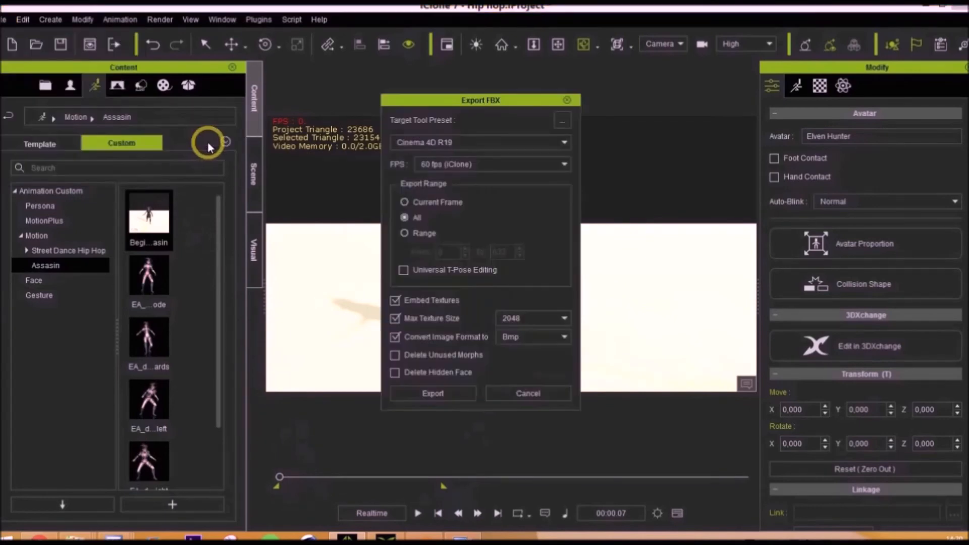
click(564, 165)
click(564, 164)
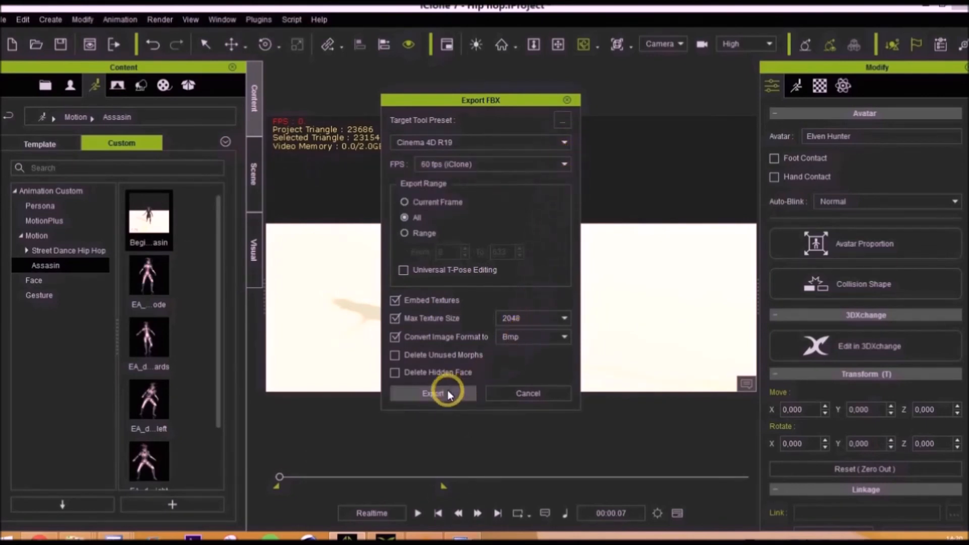
- Turn off Embed Textures and export the avatar as Cinema 4D.fbx into the Elven Assasin folder
click(395, 301)
click(439, 394)
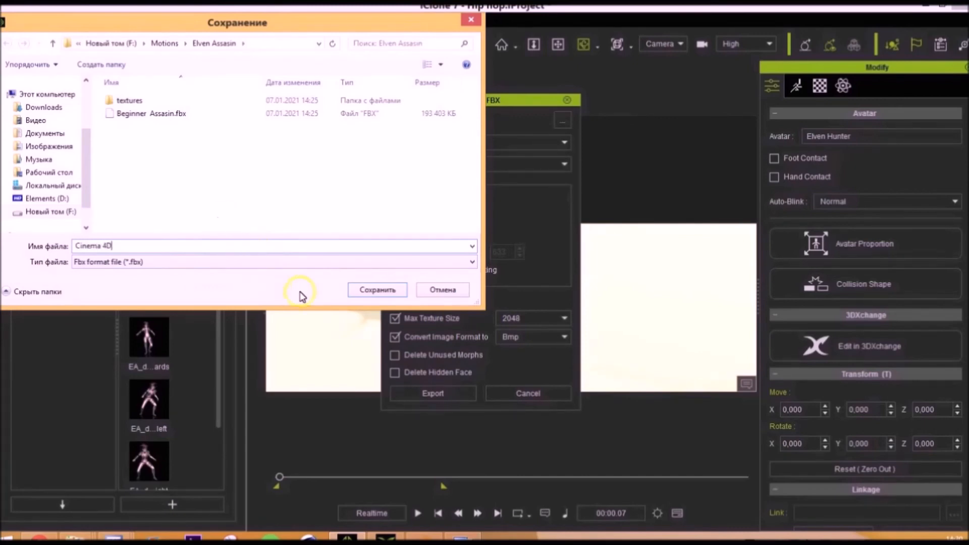
click(373, 290)
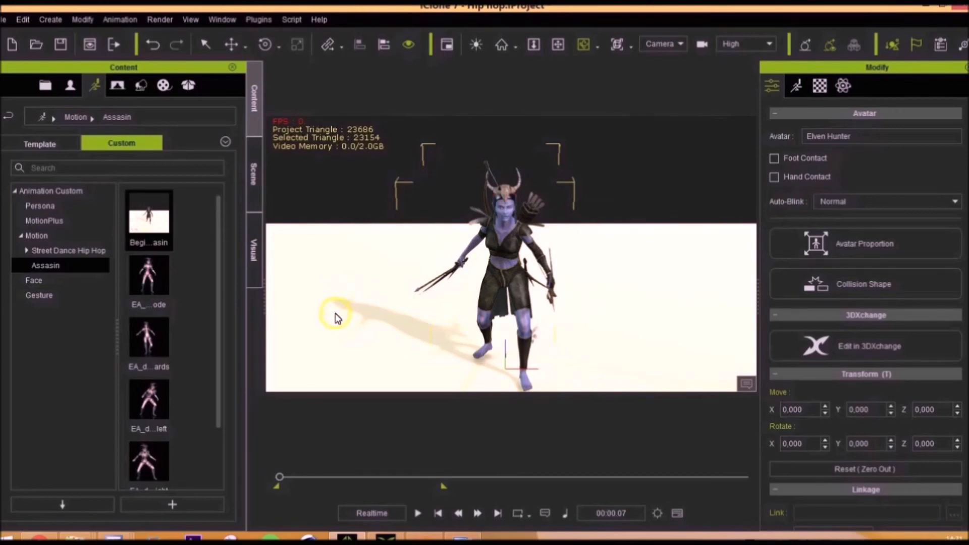
- Switch to Cinema 4D, hide the BoneRoot skeleton in the viewport and play the imported character's animation
click(309, 541)
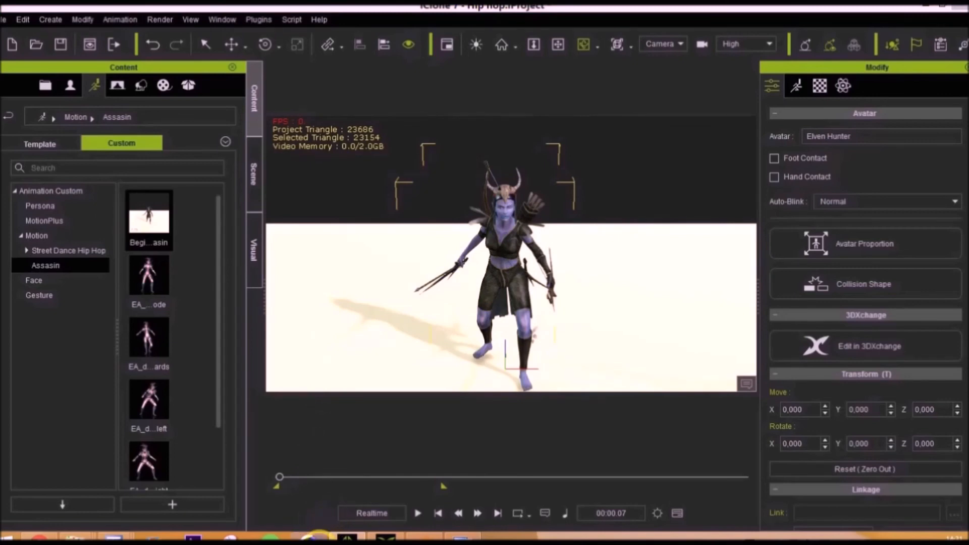
click(310, 539)
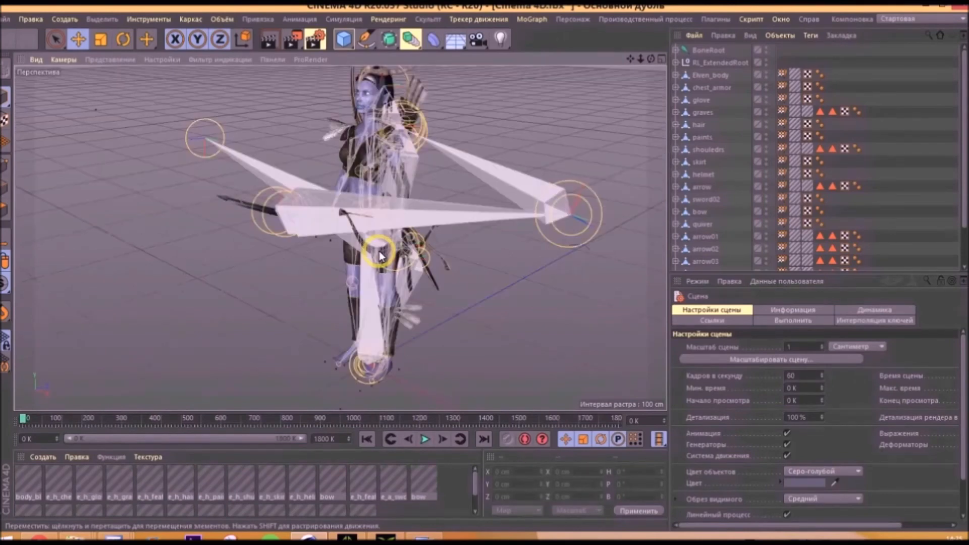
scroll(451, 272, down, 2)
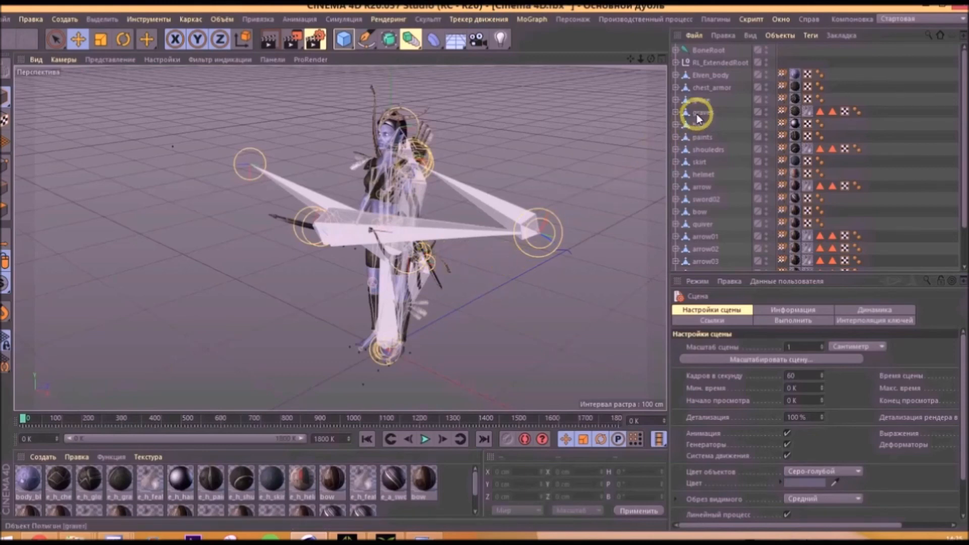
click(766, 50)
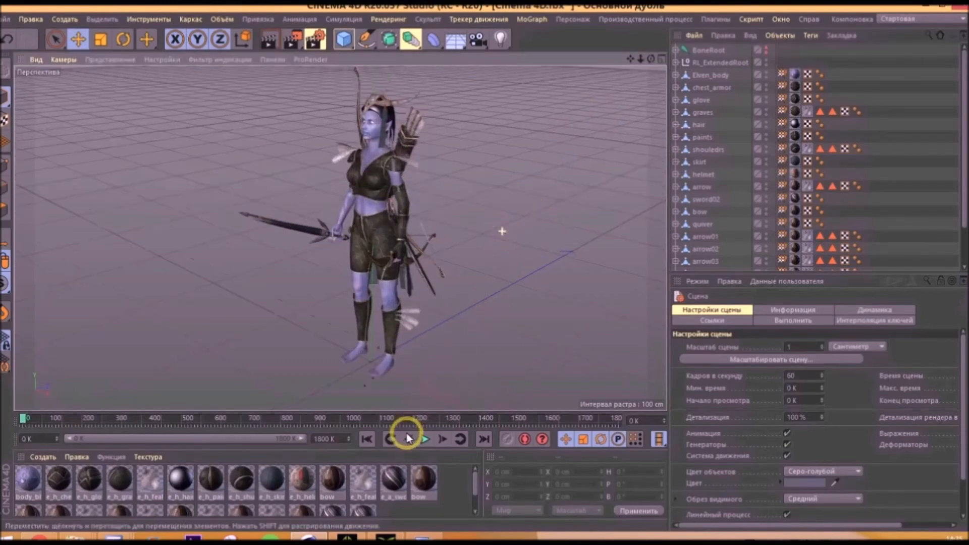
click(425, 439)
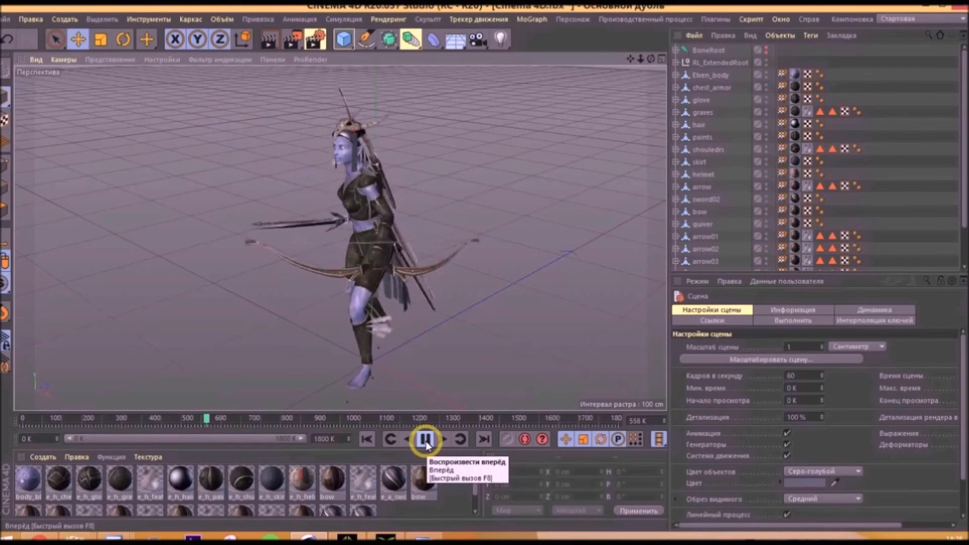
click(425, 439)
click(3, 20)
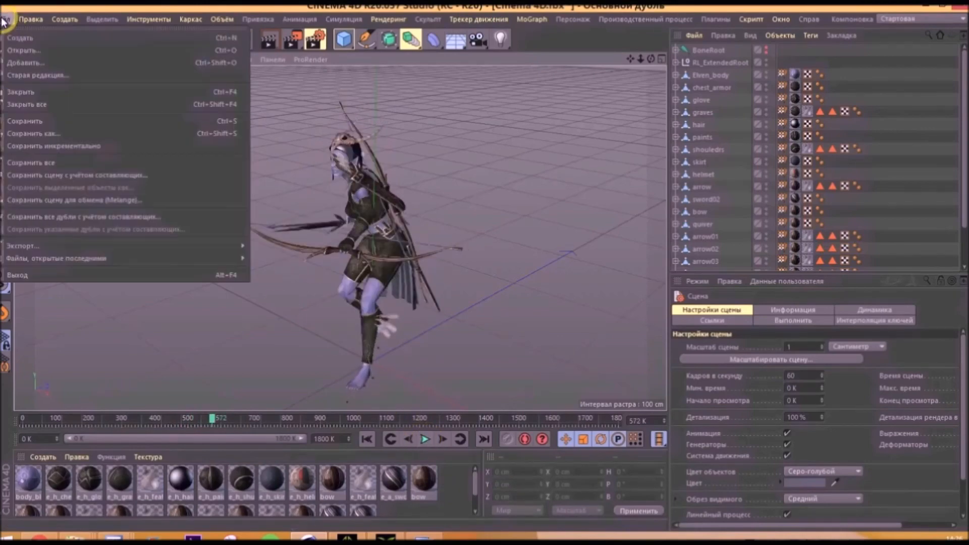
click(34, 133)
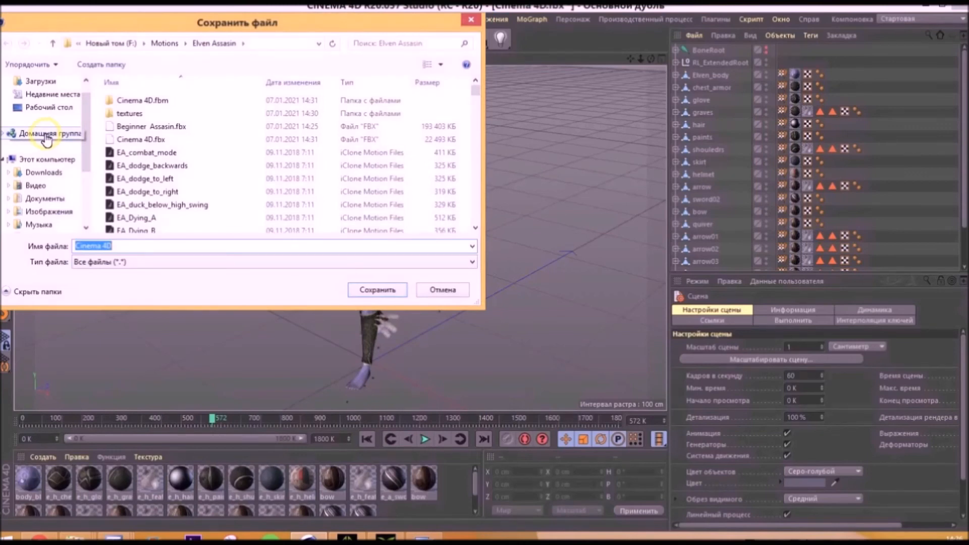
click(473, 262)
click(474, 266)
click(471, 19)
click(4, 19)
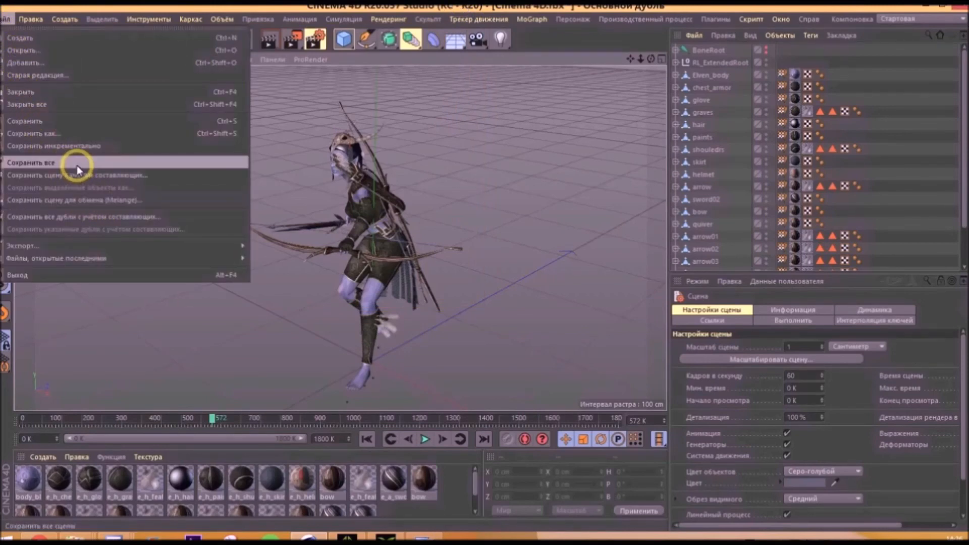
click(95, 133)
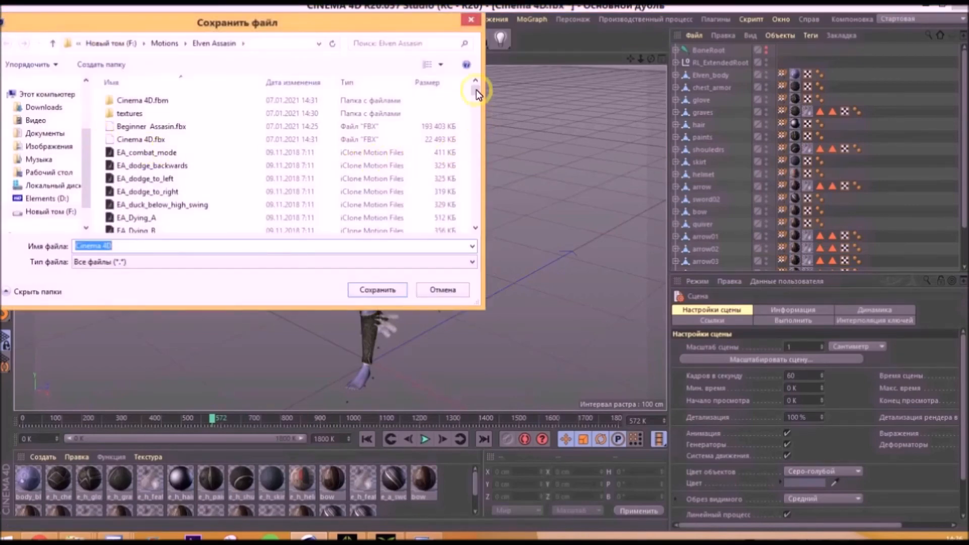
drag(476, 89, 475, 115)
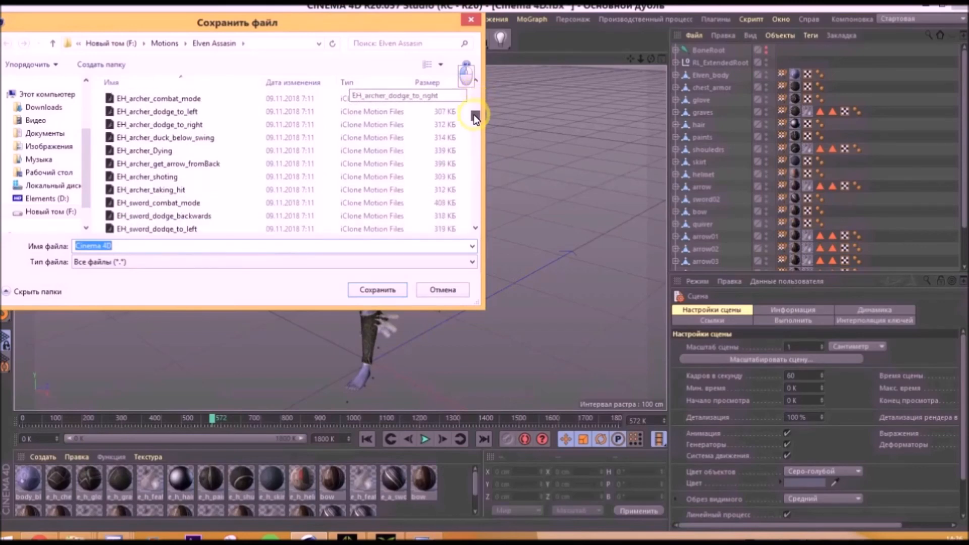
click(472, 21)
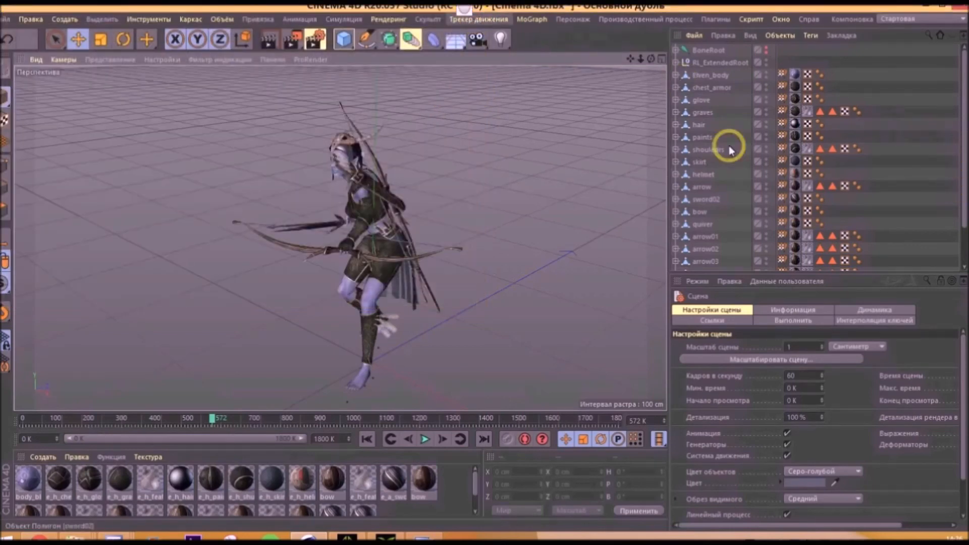
- Display the file formats available for exporting the scene
click(10, 20)
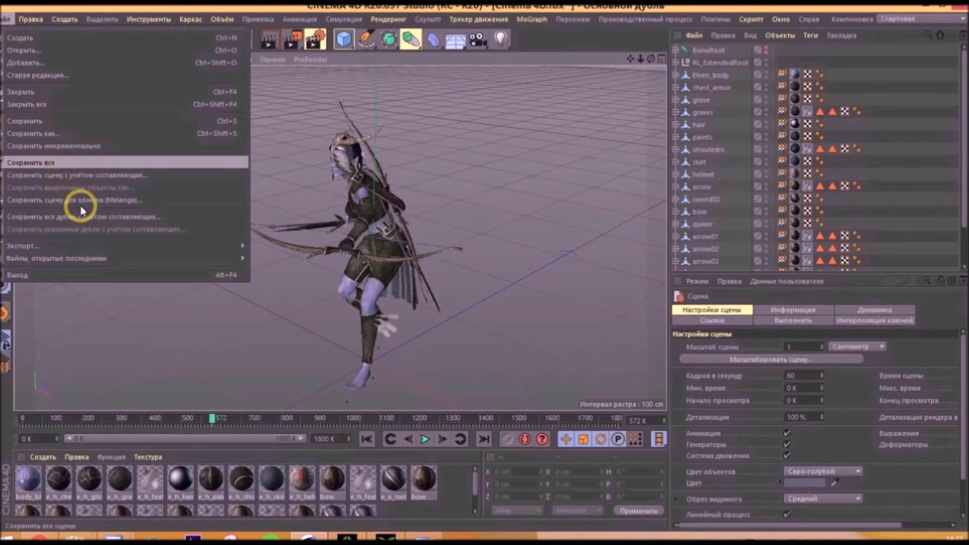
mouse_move(53, 246)
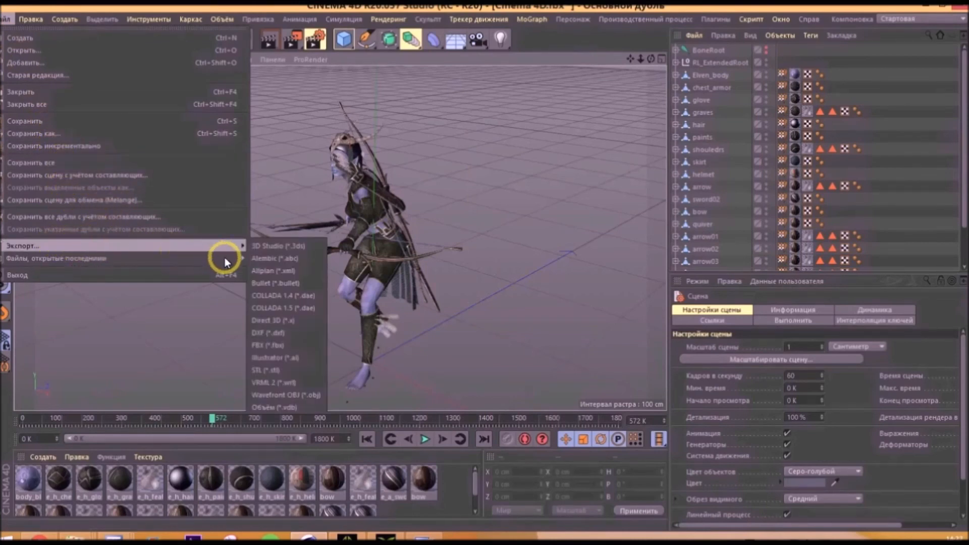